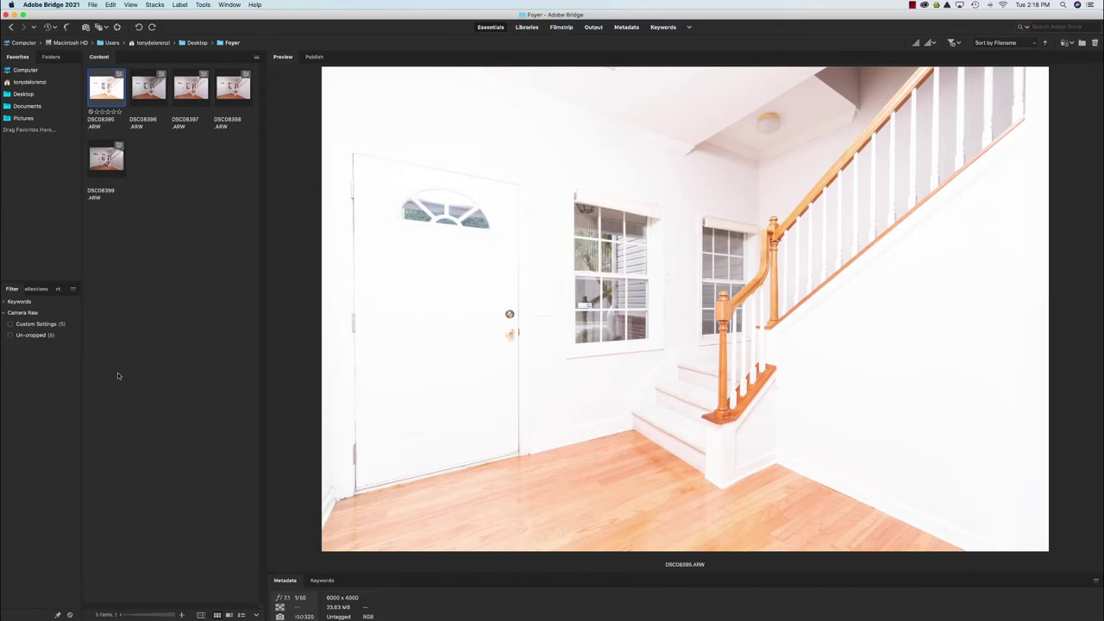
- Step through exposures DSC08396 to DSC08399, flipping between DSC08397 and DSC08398 to compare
{"action": "key", "text": "Right"}
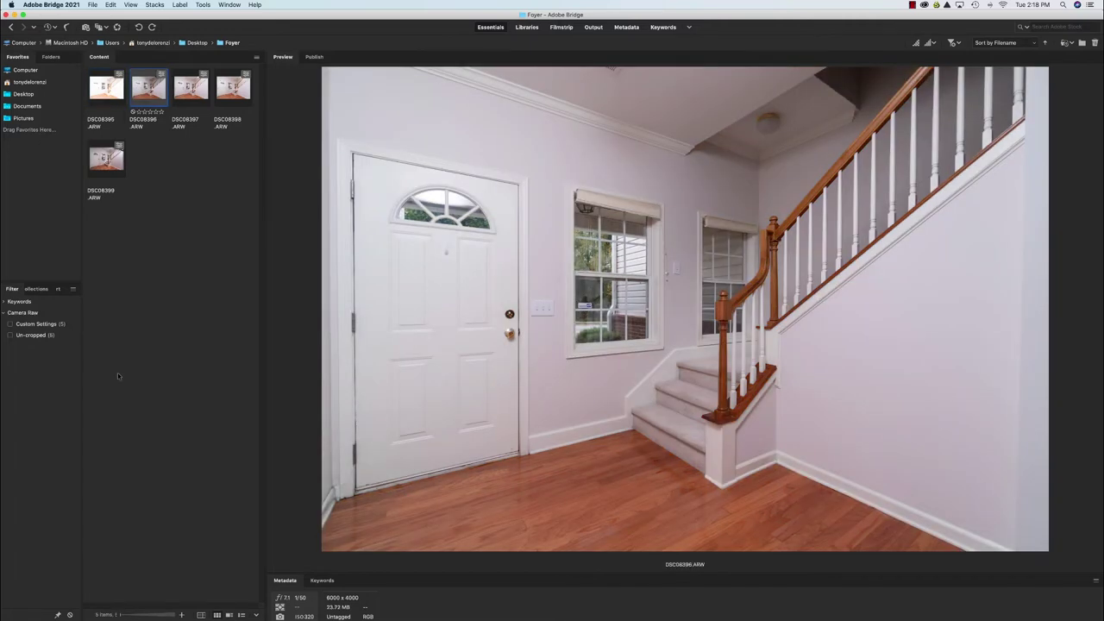
{"action": "key", "text": "Right"}
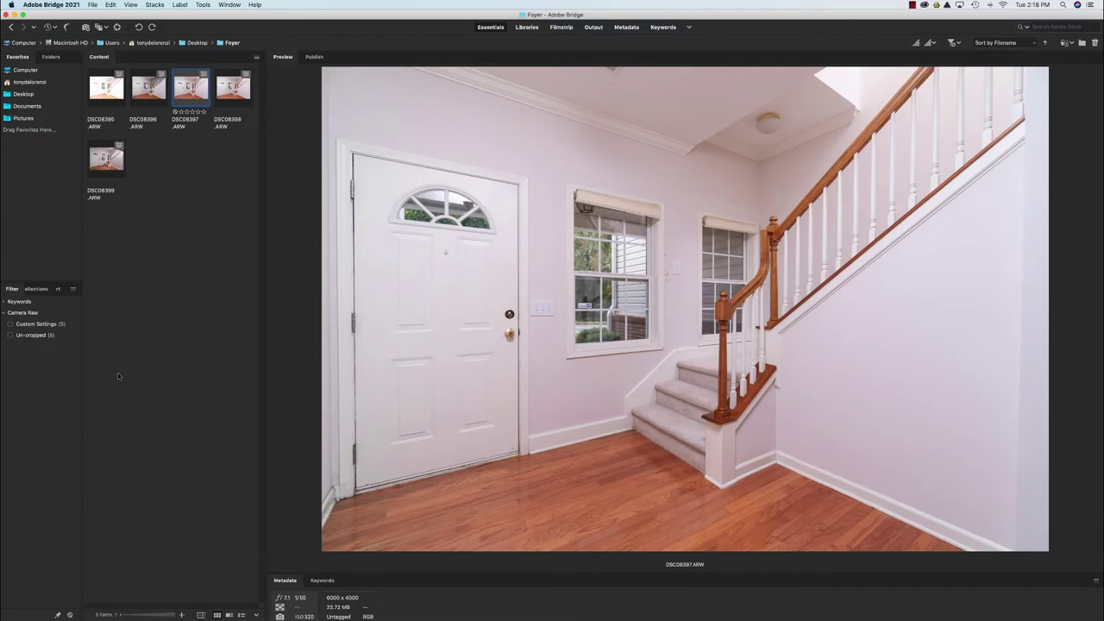
{"action": "key", "text": "Right"}
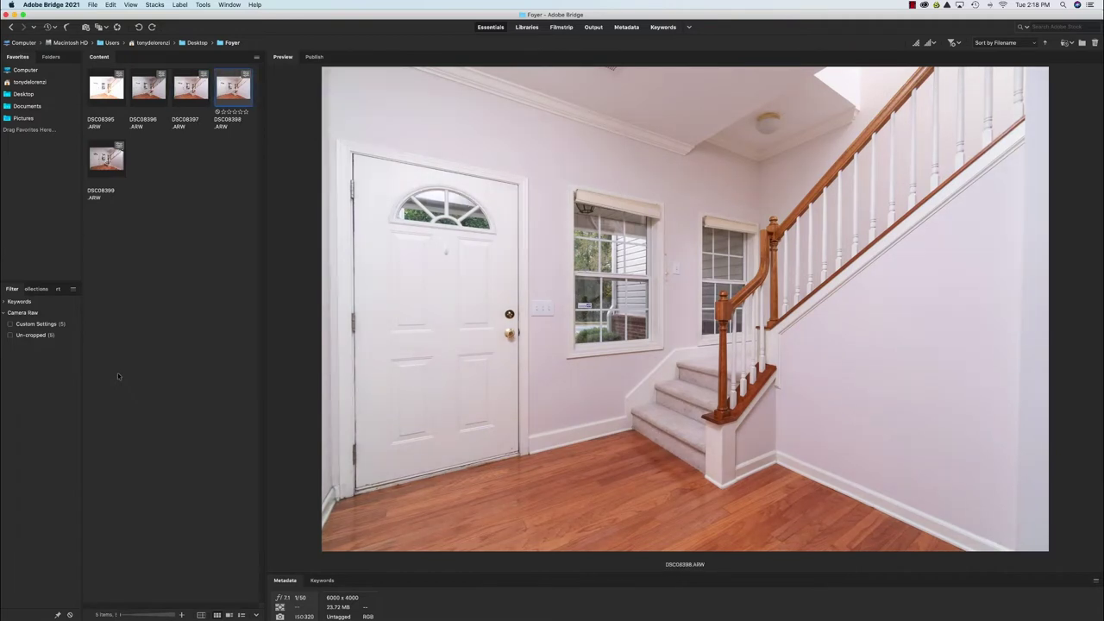
{"action": "key", "text": "Left"}
{"action": "key", "text": "Right"}
{"action": "key", "text": "Left"}
{"action": "key", "text": "Right"}
{"action": "key", "text": "Left"}
{"action": "key", "text": "Right"}
{"action": "key", "text": "Left"}
{"action": "key", "text": "Right"}
{"action": "key", "text": "Right"}
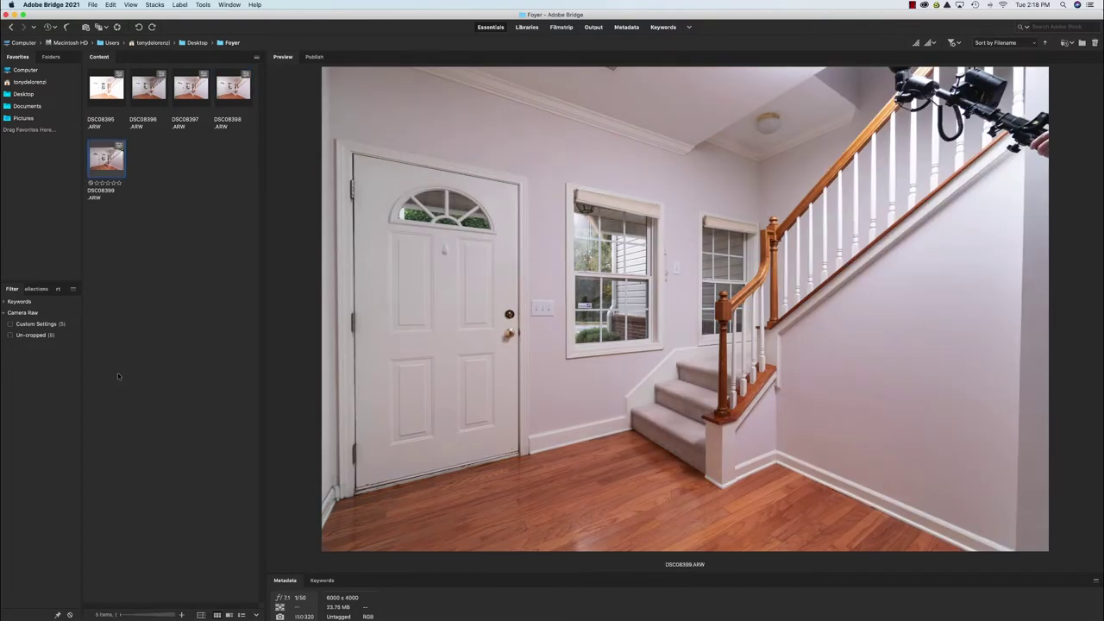
- Go back to DSC08395 and step forward again to land on DSC08397
{"action": "key", "text": "Left"}
{"action": "key", "text": "Left"}
{"action": "key", "text": "Left"}
{"action": "key", "text": "Left"}
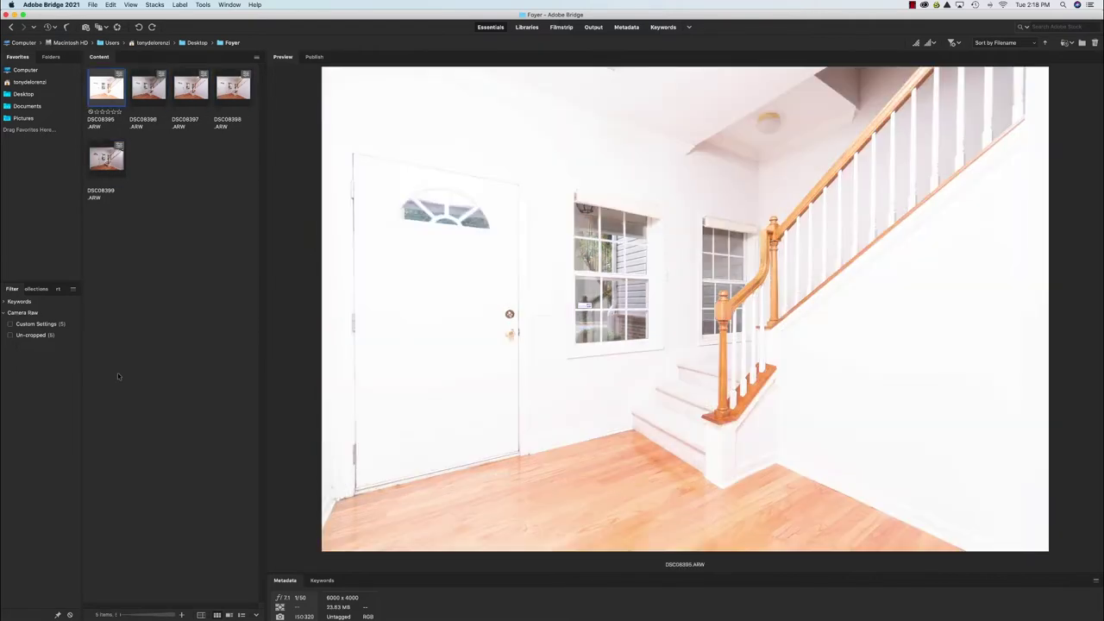
{"action": "key", "text": "Right"}
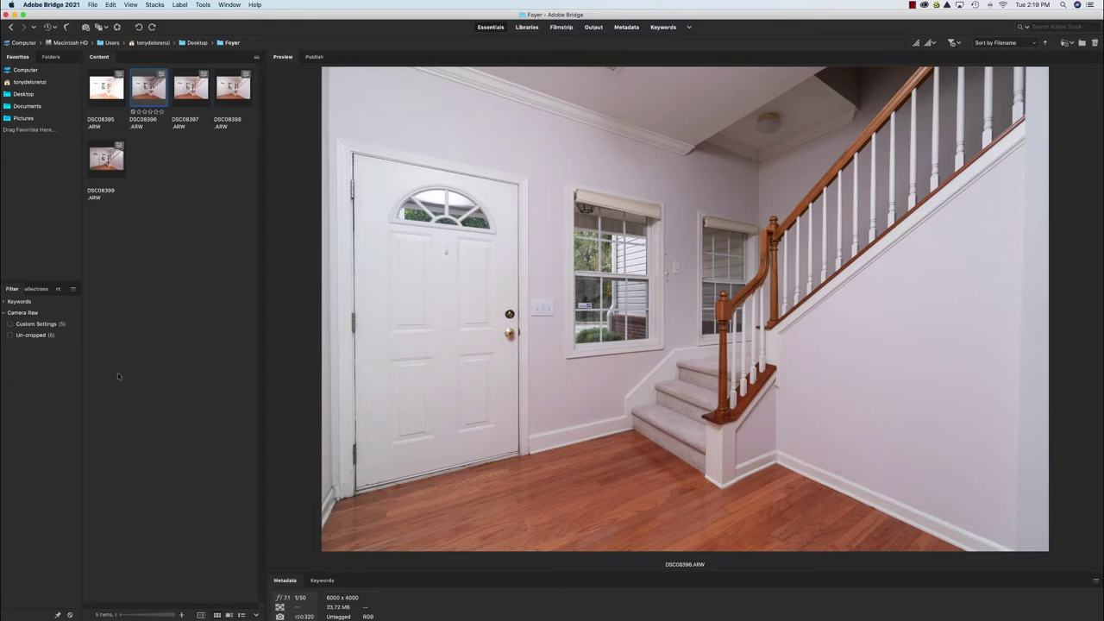
{"action": "key", "text": "Right"}
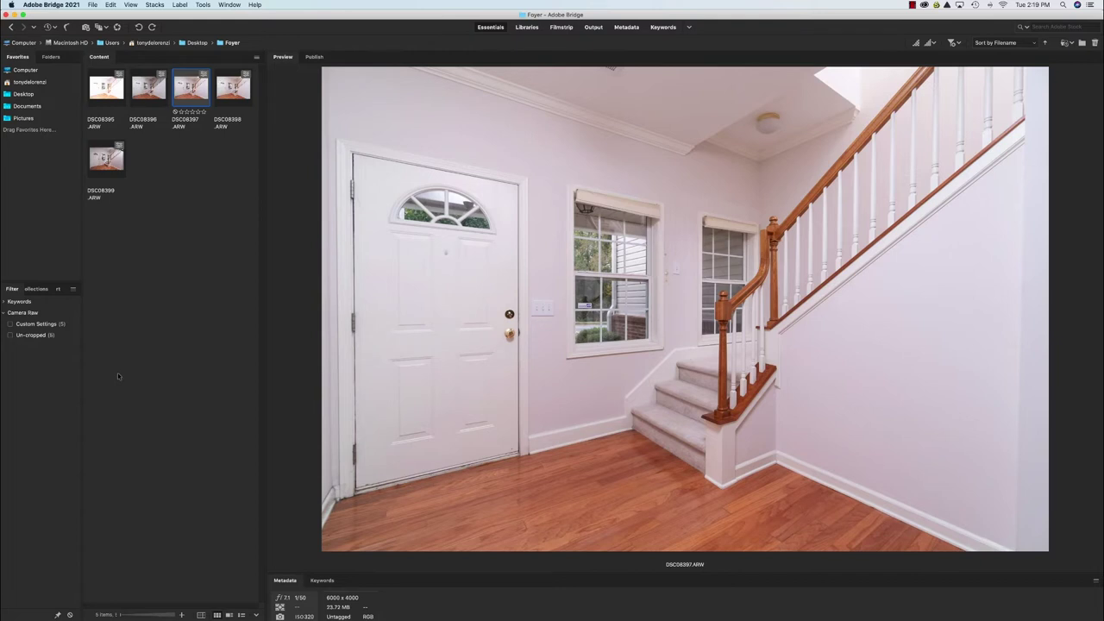
- Give DSC08397 the green Approved label and compare it against DSC08398
{"action": "key", "text": "super+8"}
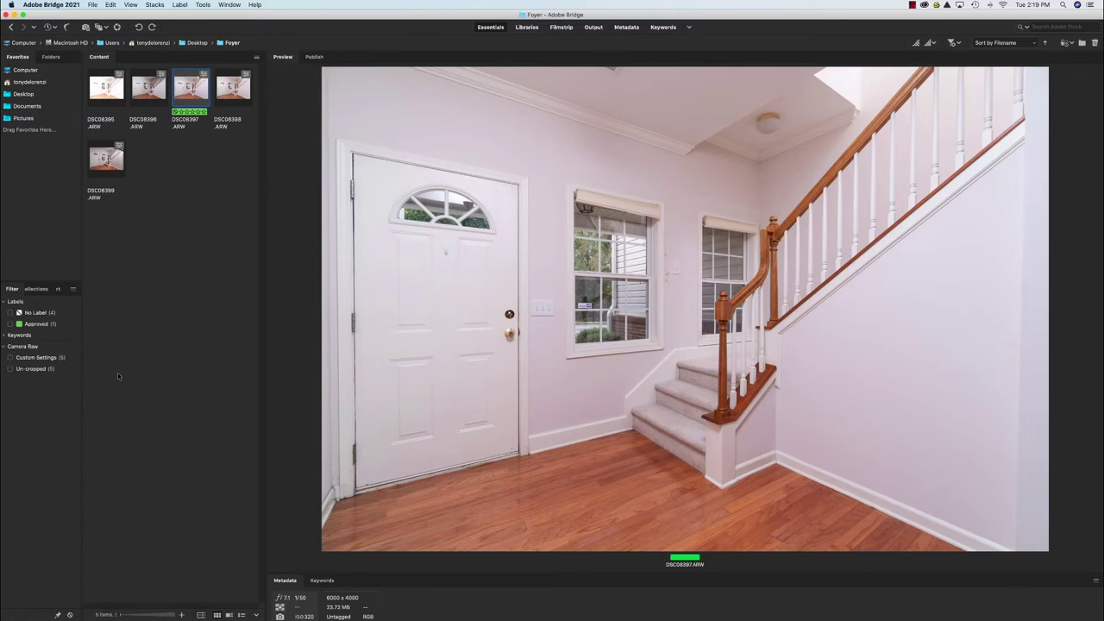
{"action": "key", "text": "Right"}
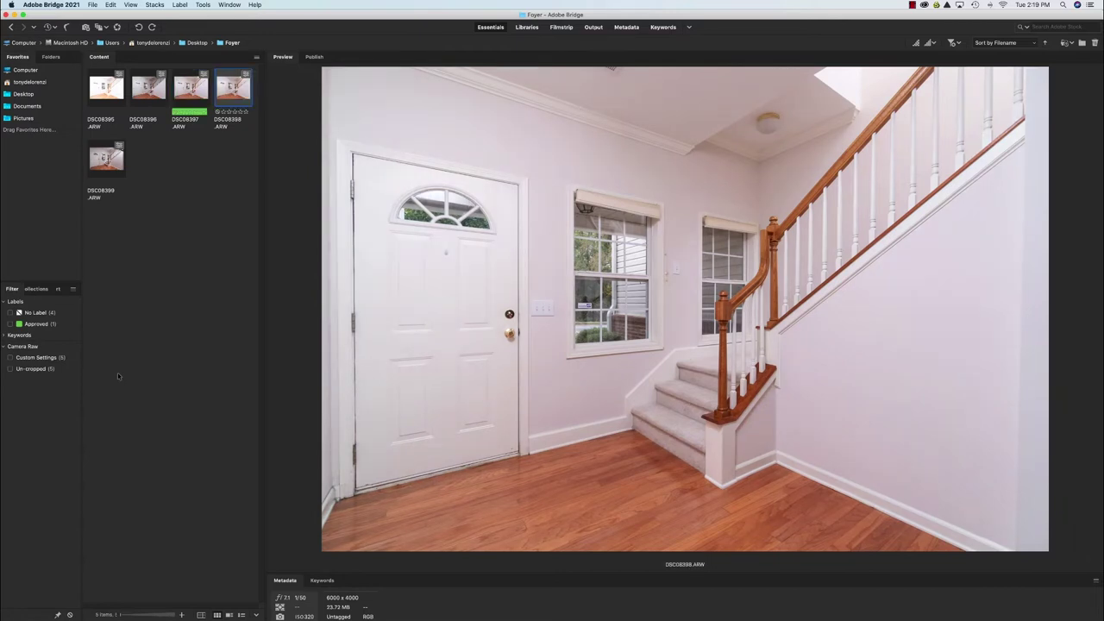
{"action": "key", "text": "Left"}
{"action": "key", "text": "Right"}
{"action": "key", "text": "Left"}
{"action": "key", "text": "Right"}
{"action": "key", "text": "Left"}
{"action": "key", "text": "Right"}
{"action": "key", "text": "Left"}
{"action": "key", "text": "Right"}
{"action": "key", "text": "Left"}
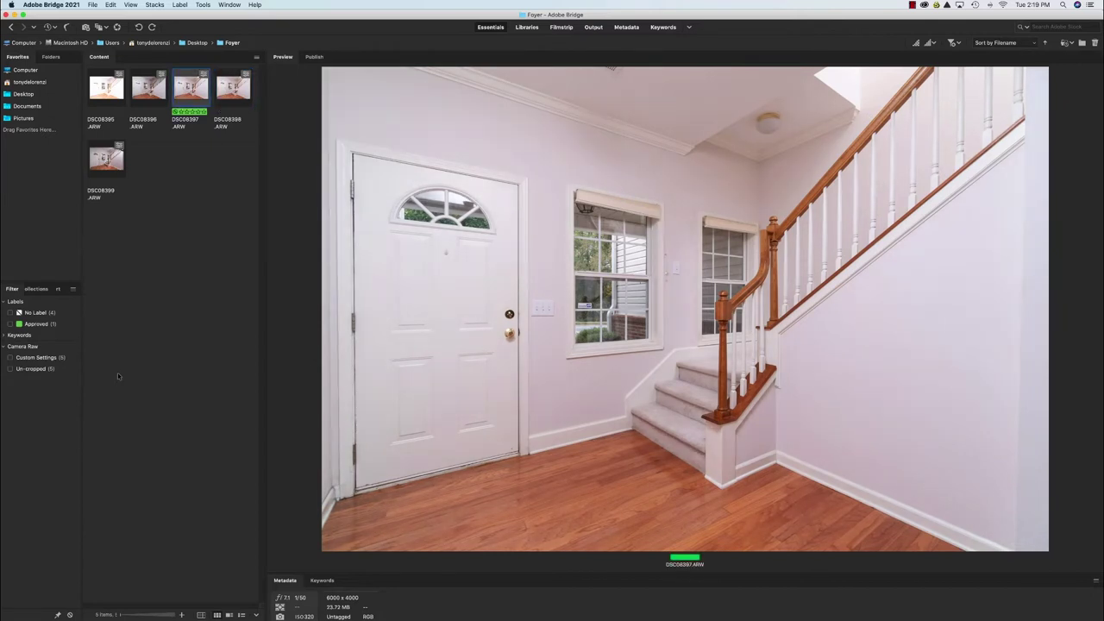
{"action": "key", "text": "Right"}
{"action": "key", "text": "Left"}
{"action": "key", "text": "Right"}
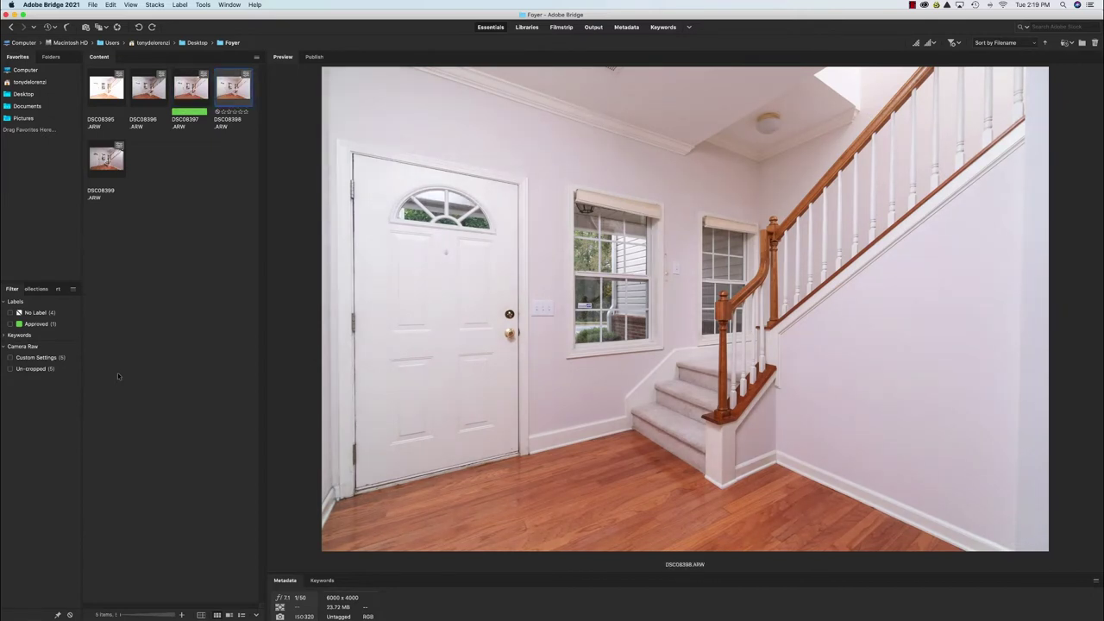
- Compare DSC08399 with the earlier exposures and give it the green Approved label (Cmd+8)
{"action": "key", "text": "Right"}
{"action": "key", "text": "Left"}
{"action": "key", "text": "Left"}
{"action": "key", "text": "Right"}
{"action": "key", "text": "Right"}
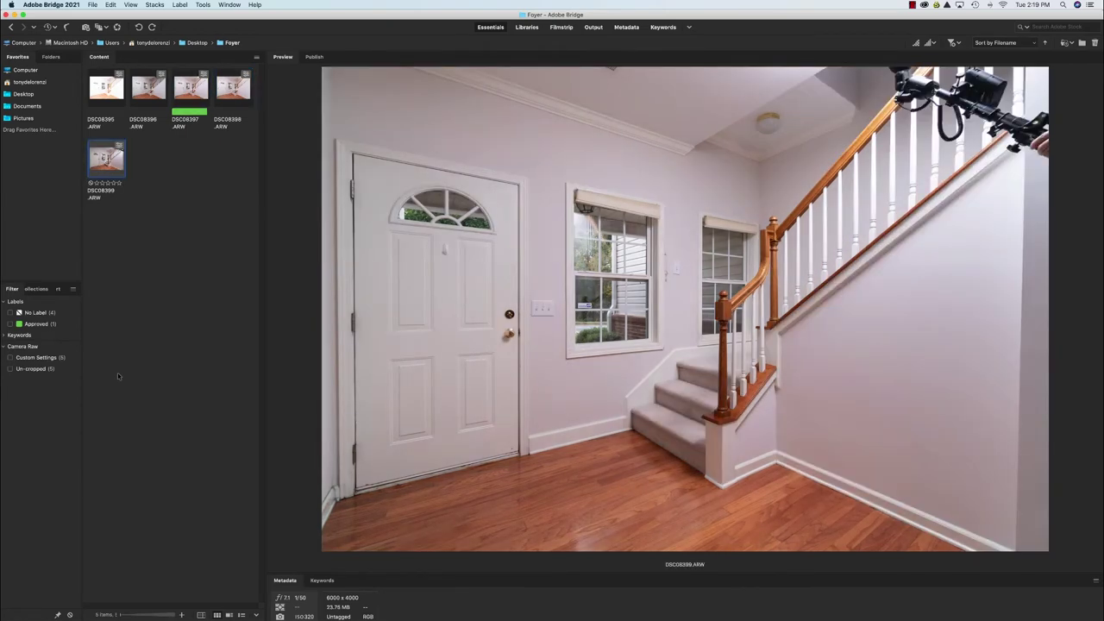
{"action": "key", "text": "super+8"}
{"action": "key", "text": "Left"}
{"action": "key", "text": "Left"}
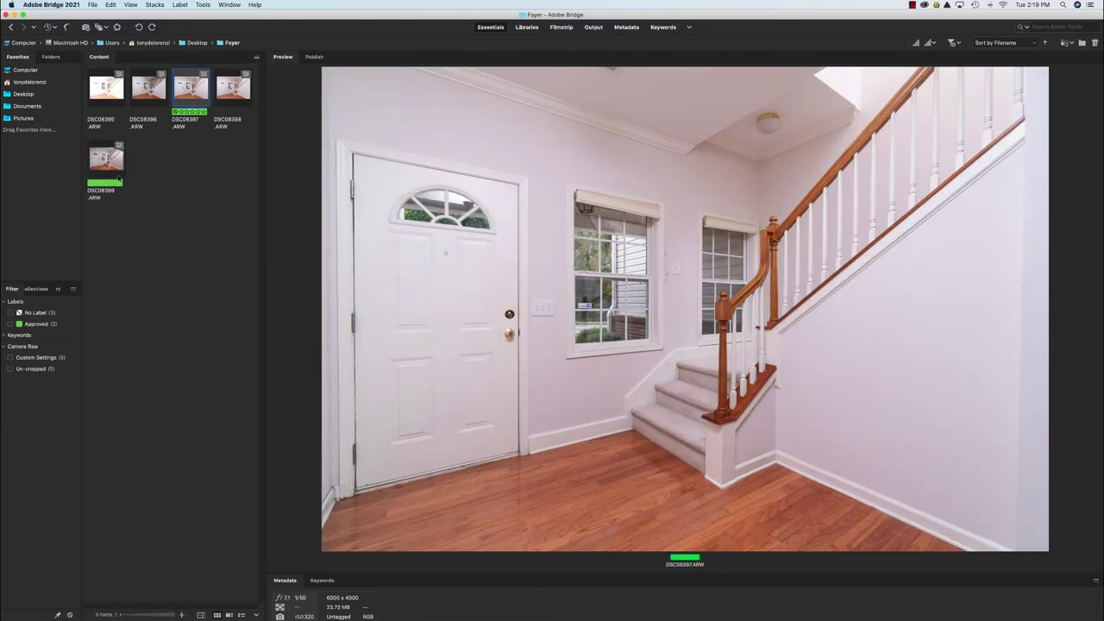
- Open DSC08397 and DSC08399 together in Camera Raw
{"action": "left_click", "coordinate": [118, 173], "text": "super"}
{"action": "right_click", "coordinate": [184, 93]}
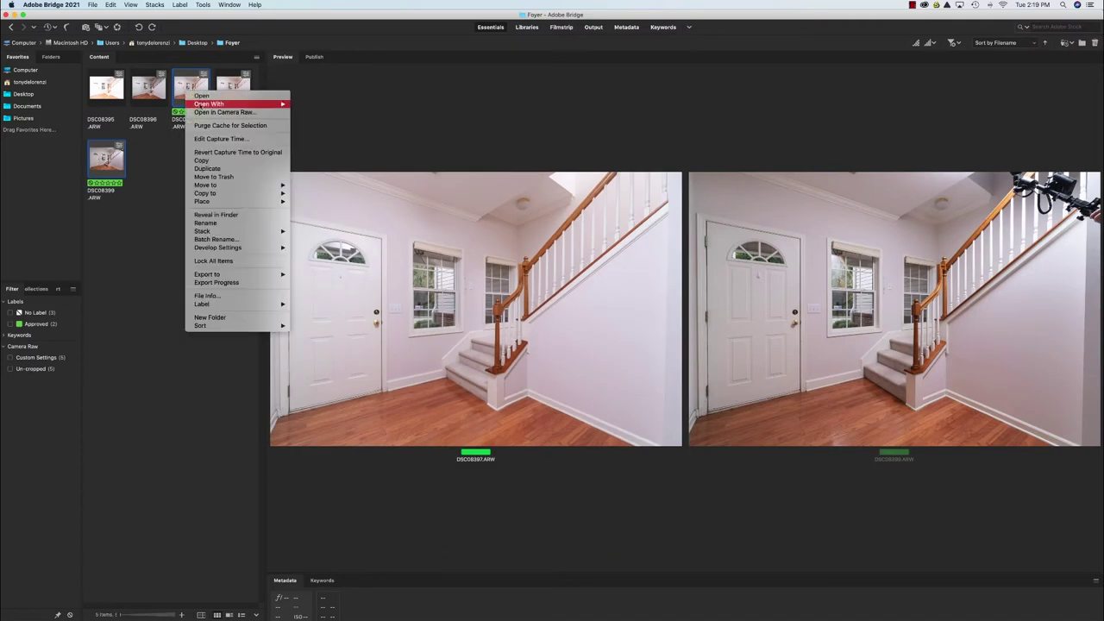
{"action": "left_click", "coordinate": [226, 113]}
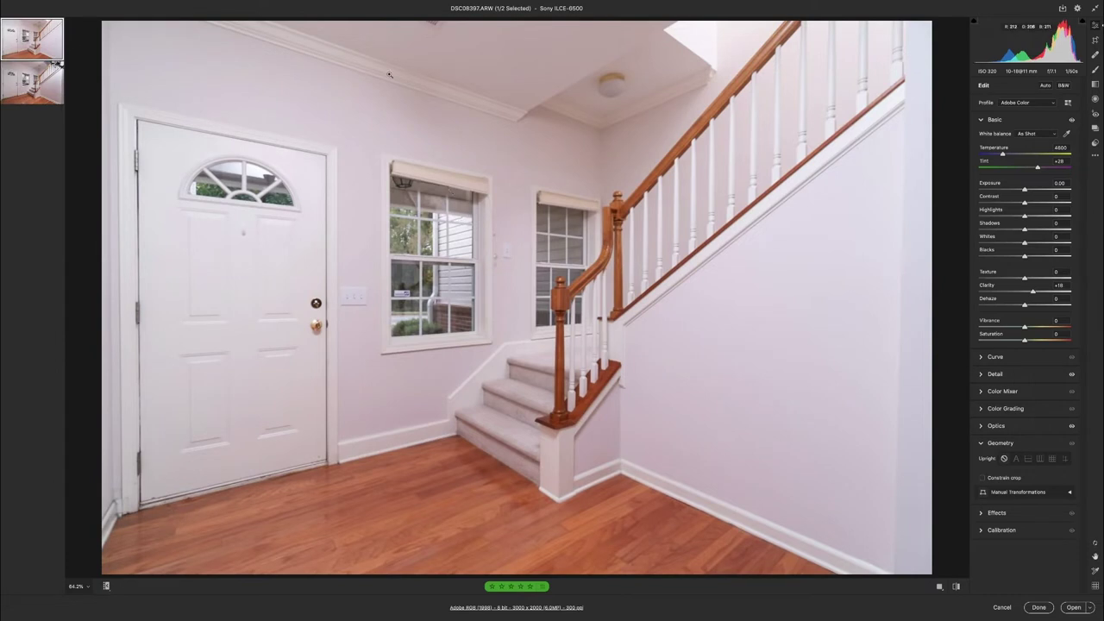
- Sample the neutral wall for white balance on both photos (DSC08397: Temperature 4550, Tint +15)
{"action": "left_click", "coordinate": [1067, 134]}
{"action": "left_click", "coordinate": [334, 214]}
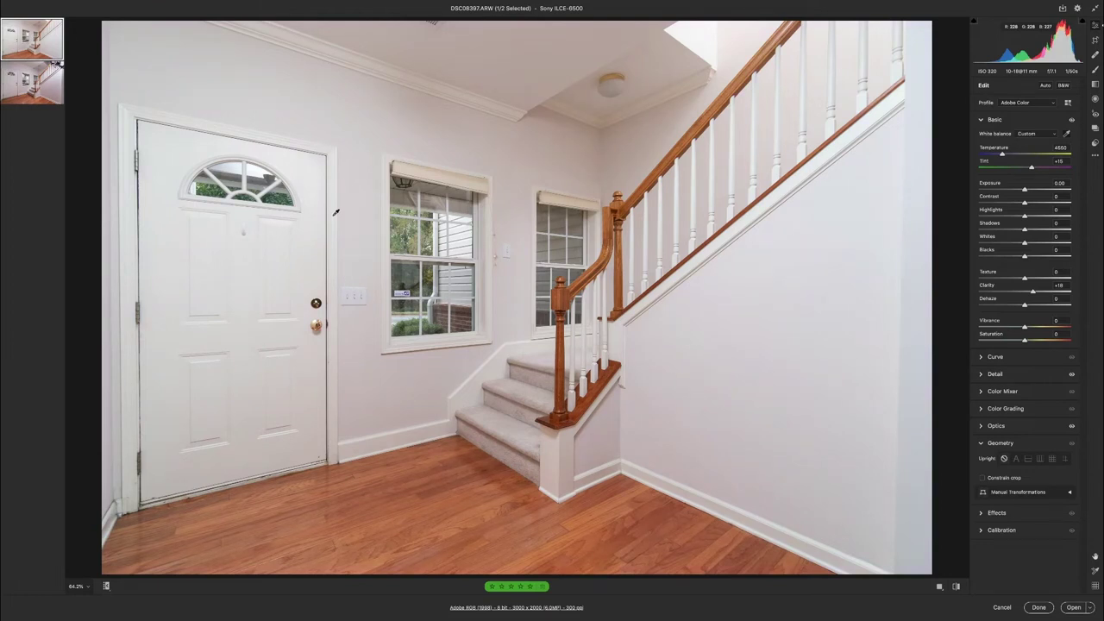
{"action": "key", "text": "Down"}
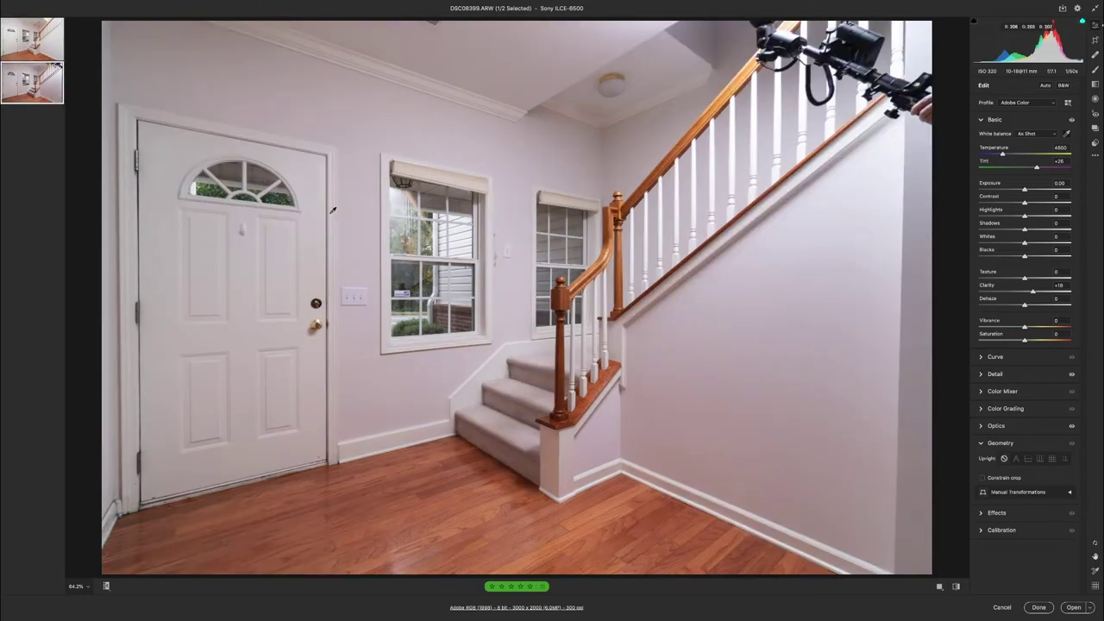
{"action": "left_click", "coordinate": [332, 210]}
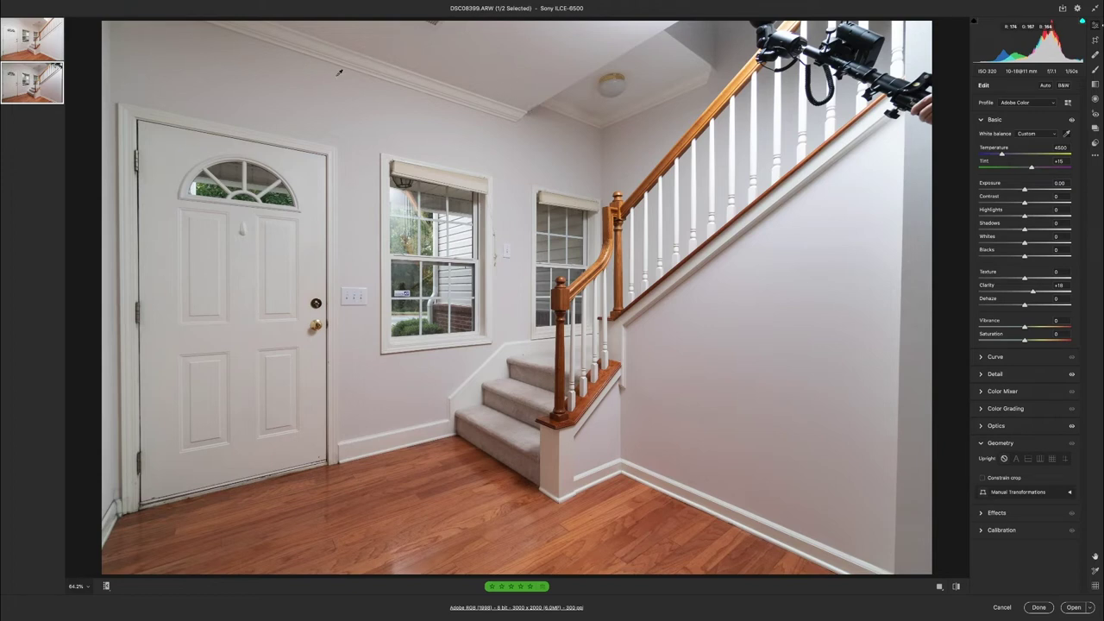
{"action": "left_click", "coordinate": [49, 50]}
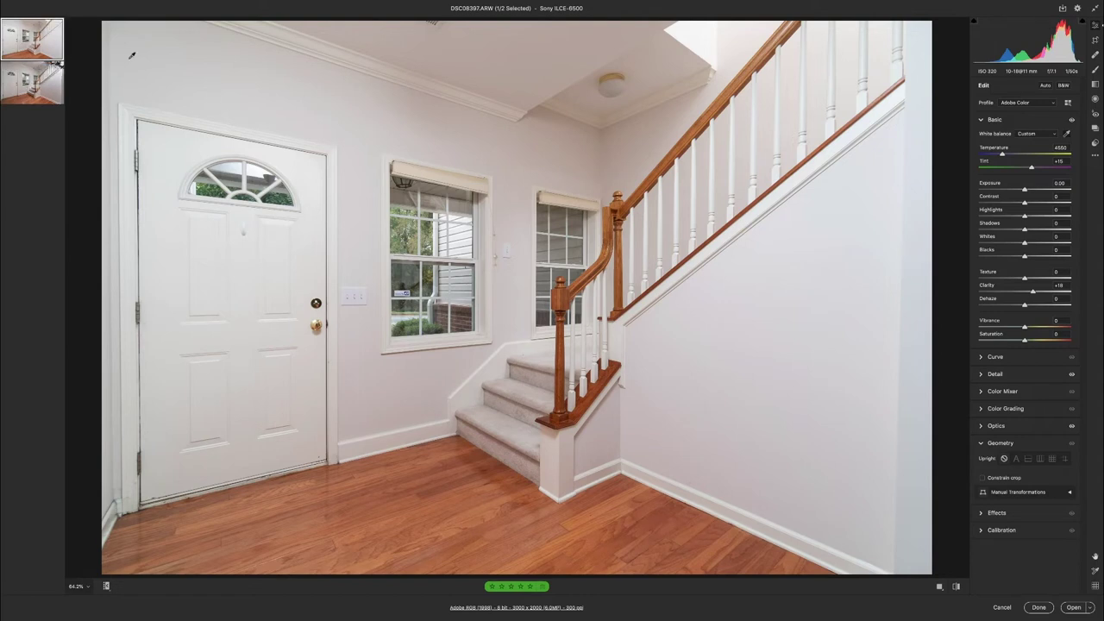
- Brighten DSC08399 to +0.15 exposure, checking it against DSC08397, and pick the Brush tool
{"action": "key", "text": "Down"}
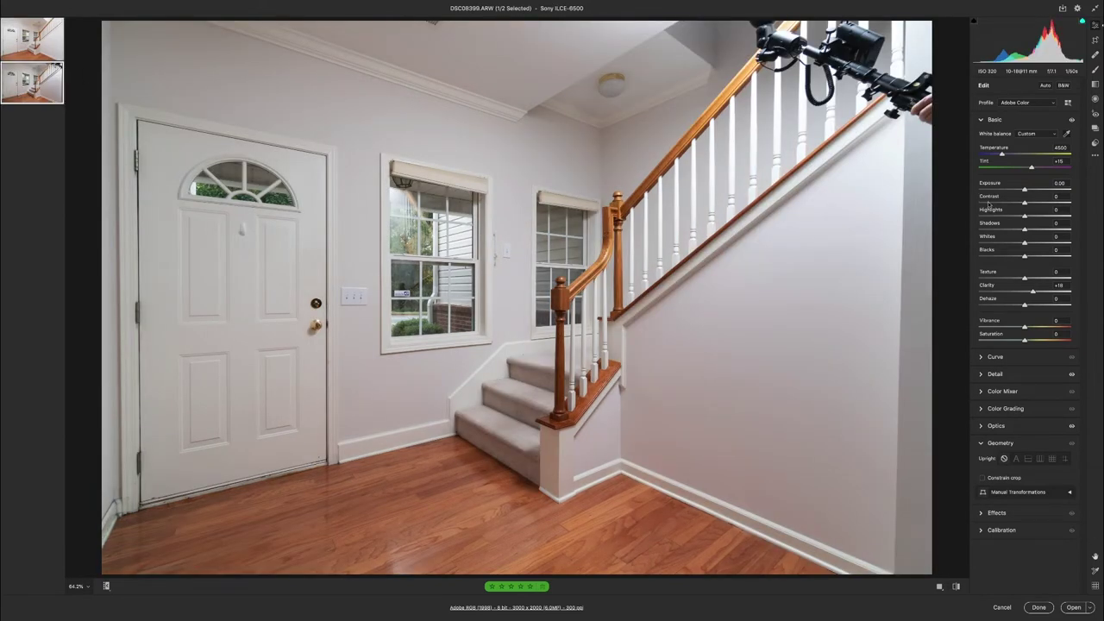
{"action": "left_click_drag", "start_coordinate": [1024, 189], "coordinate": [1026, 190]}
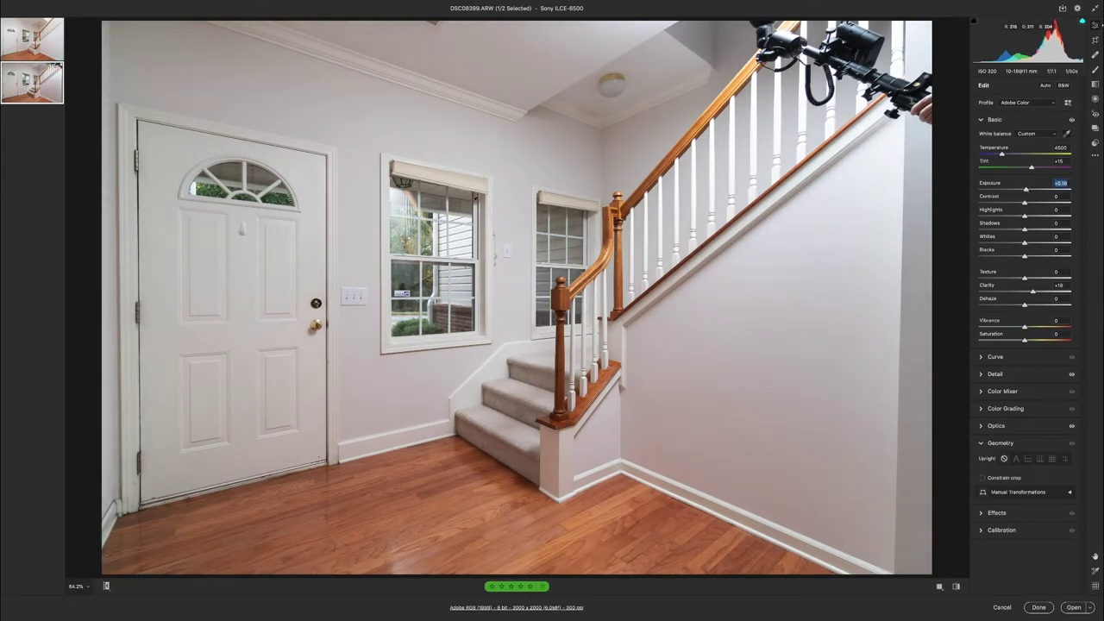
{"action": "left_click", "coordinate": [43, 47]}
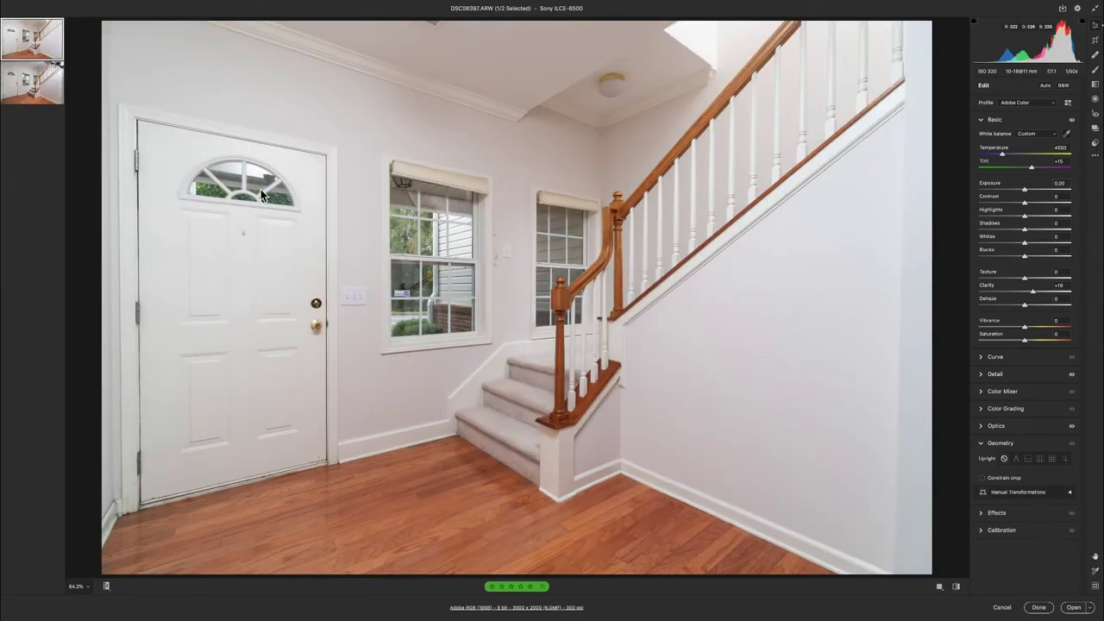
{"action": "left_click", "coordinate": [47, 90]}
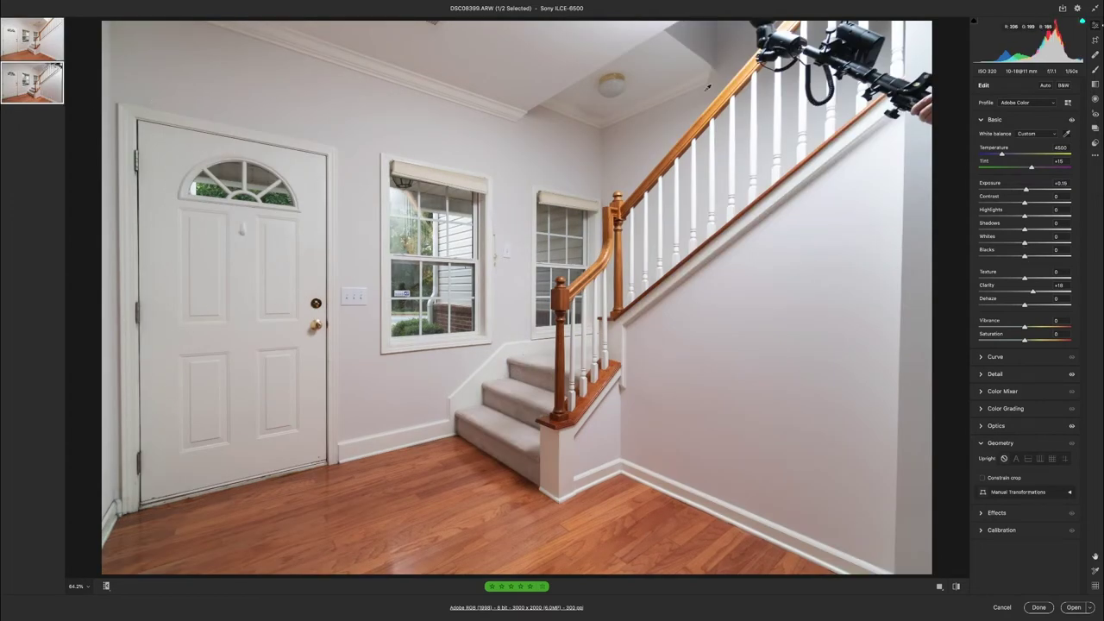
{"action": "left_click", "coordinate": [1095, 71]}
- Brush a +0.40 exposure boost onto the door's arched window and fine-tune it
{"action": "left_click_drag", "start_coordinate": [1028, 212], "coordinate": [1029, 212]}
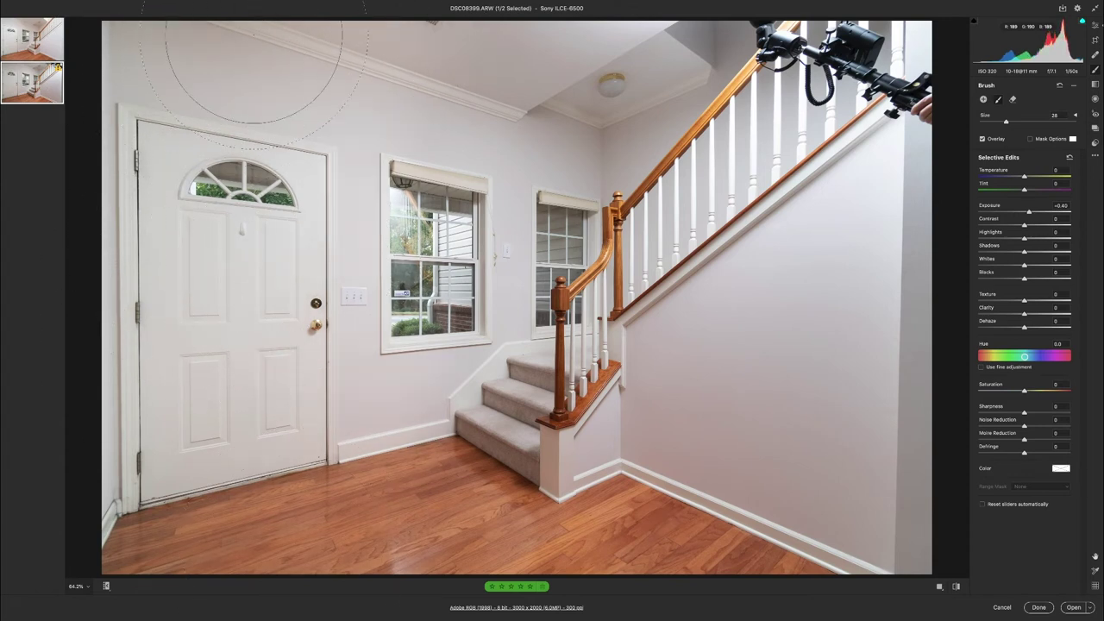
{"action": "left_click_drag", "start_coordinate": [211, 192], "coordinate": [185, 258]}
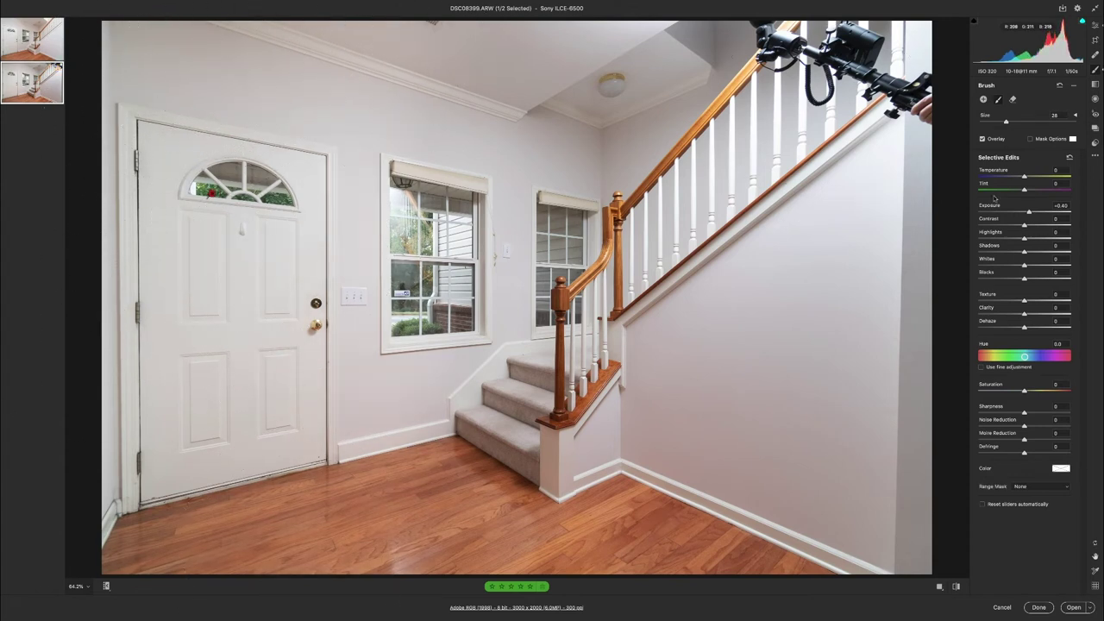
{"action": "left_click_drag", "start_coordinate": [1028, 211], "coordinate": [1030, 213]}
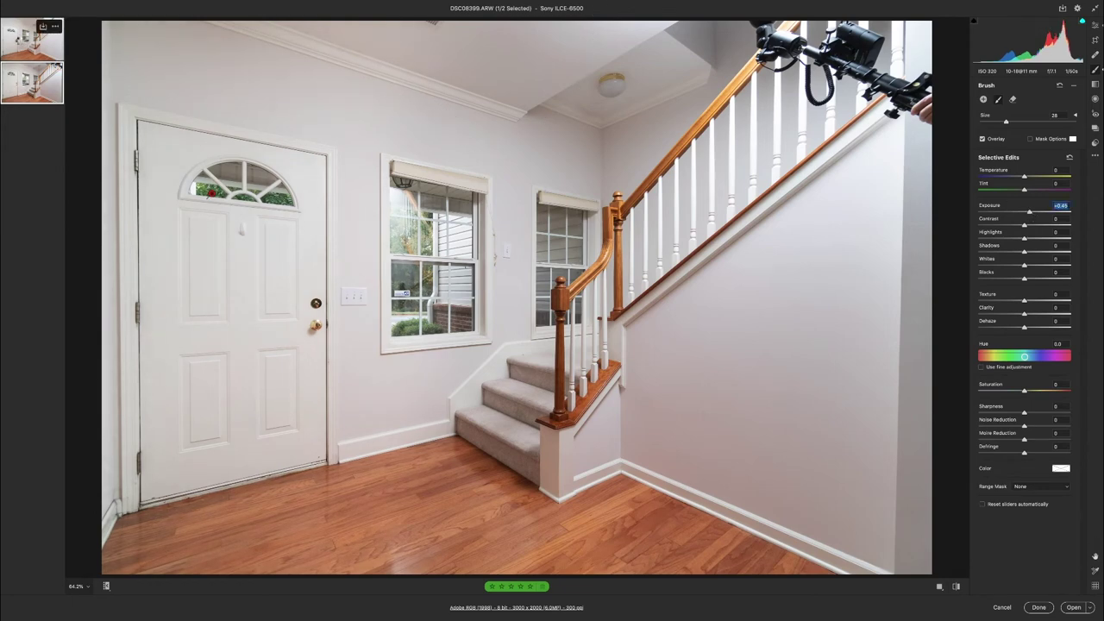
- Select both photos of the pair and open them in Photoshop
{"action": "left_click", "coordinate": [22, 41]}
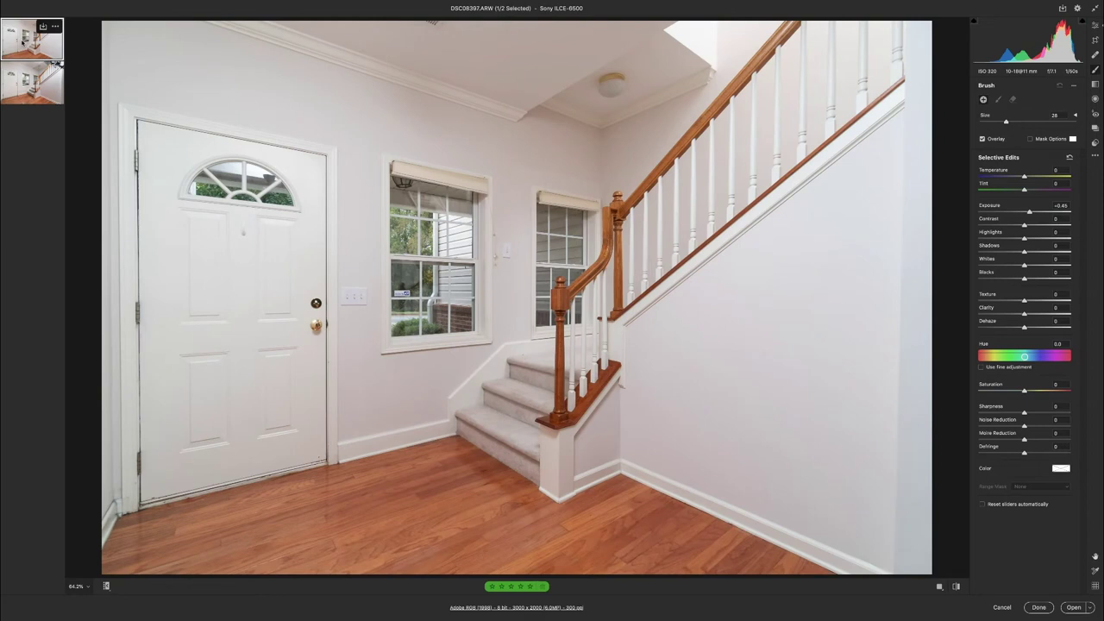
{"action": "key", "text": "ctrl+a"}
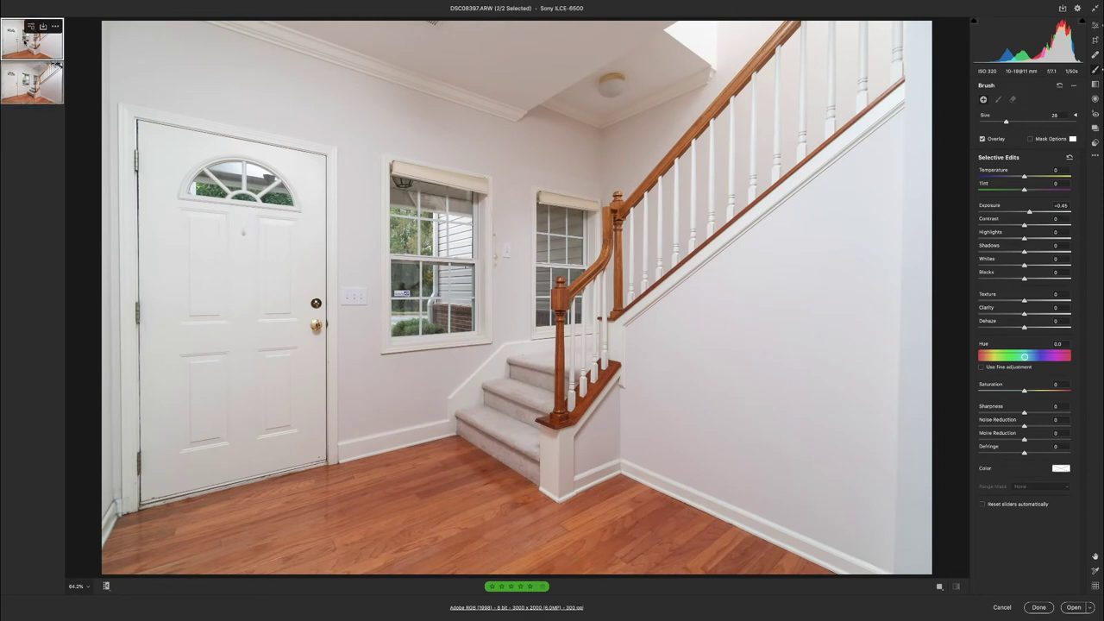
{"action": "left_click", "coordinate": [1073, 607]}
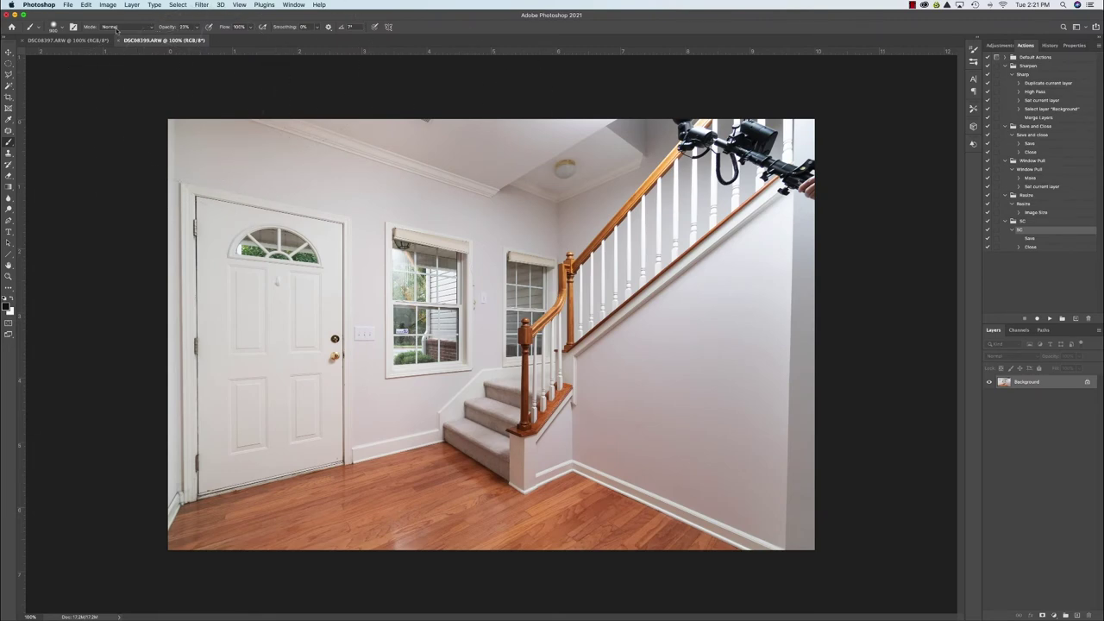
- Switch to the rig-free DSC08397 document and select the Sharp action in the Actions panel
{"action": "left_click", "coordinate": [91, 42]}
{"action": "left_click", "coordinate": [142, 41]}
{"action": "left_click", "coordinate": [69, 40]}
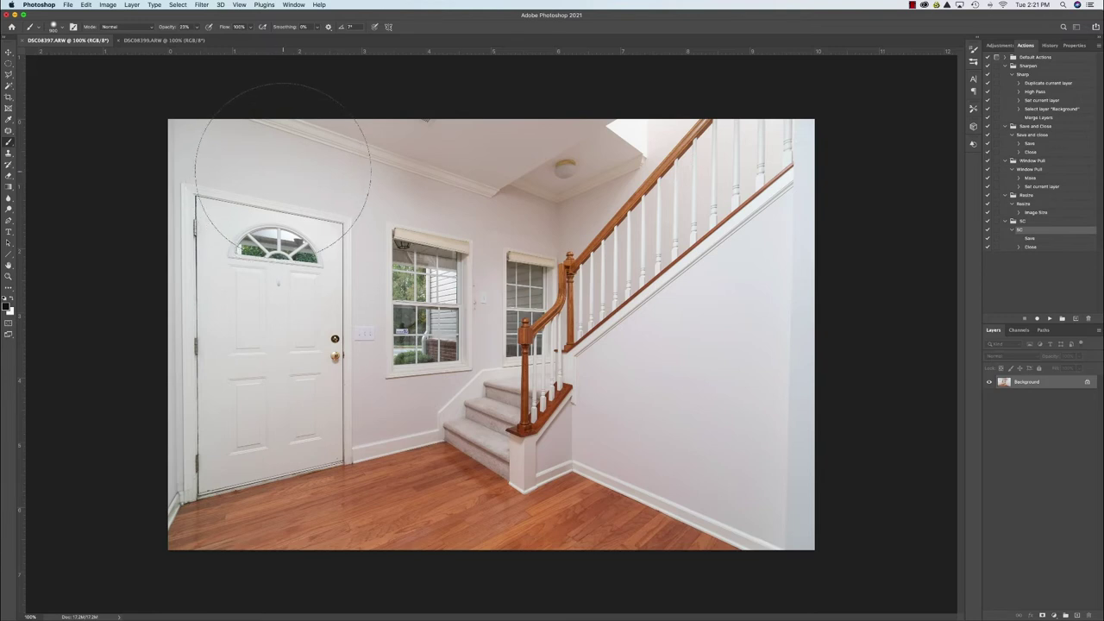
{"action": "left_click", "coordinate": [319, 166]}
{"action": "left_click", "coordinate": [1038, 75]}
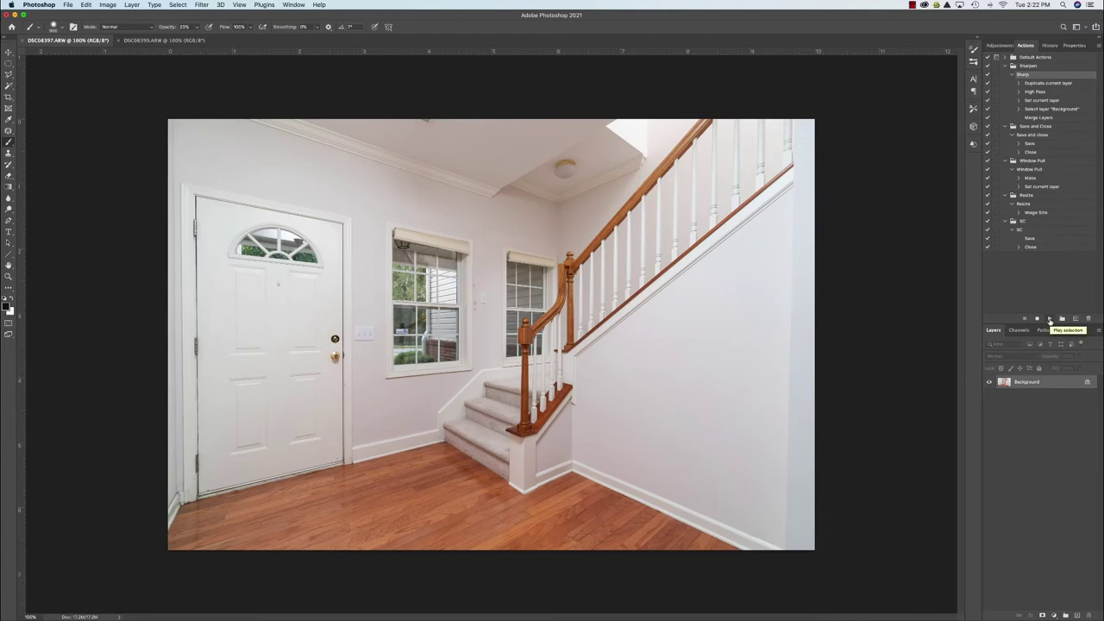
- Run the Sharp action on both DSC08397 and DSC08399
{"action": "left_click", "coordinate": [1049, 320]}
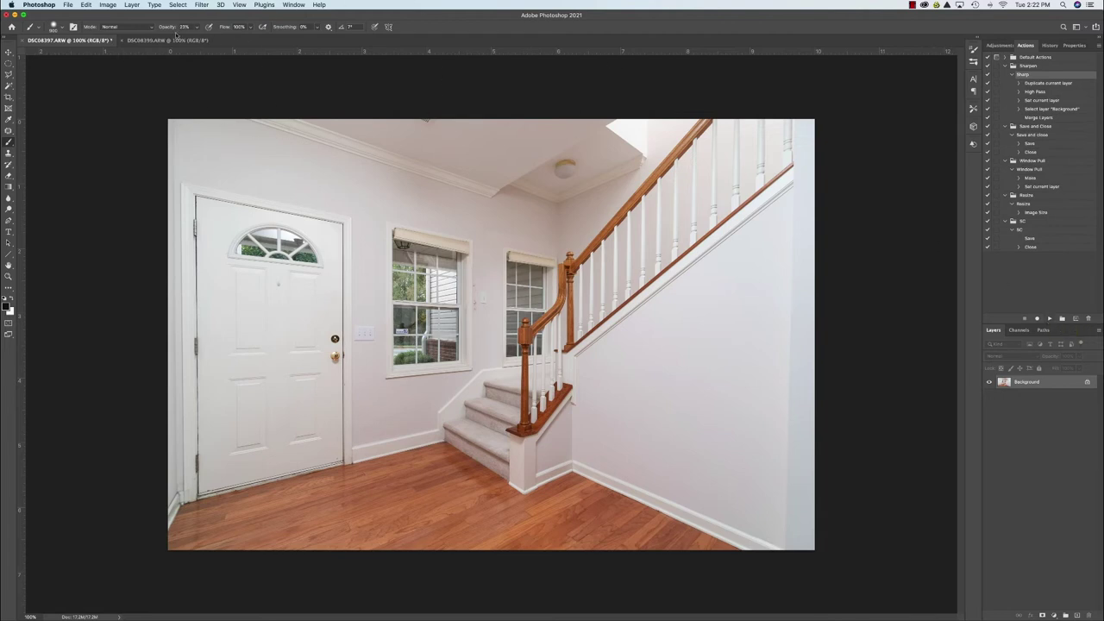
{"action": "key", "text": "ctrl+Tab"}
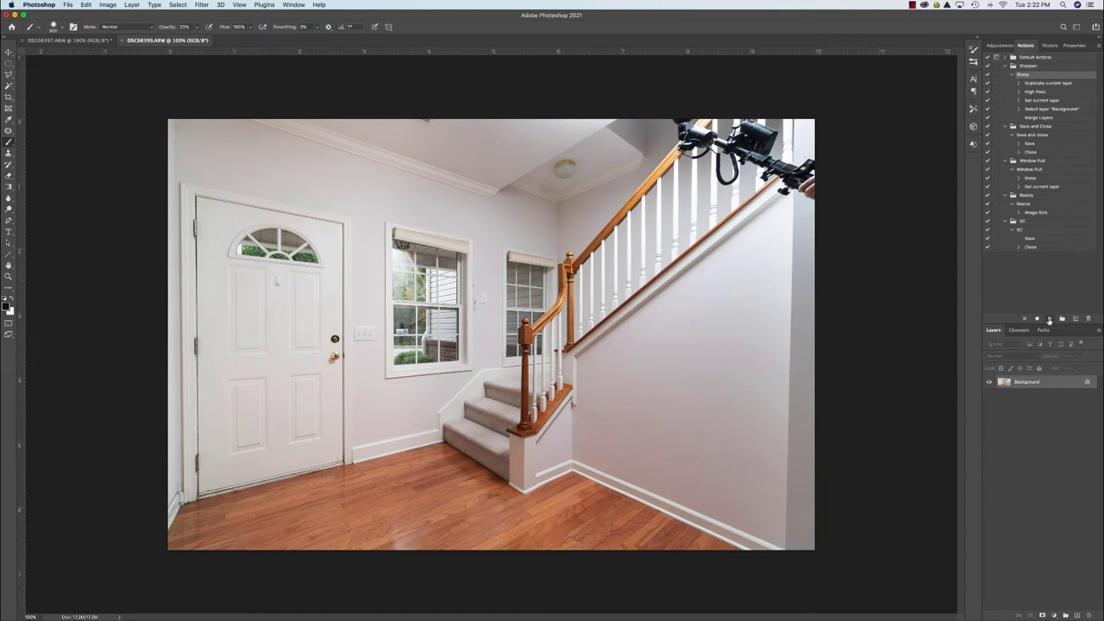
{"action": "left_click", "coordinate": [1049, 319]}
- Paste the whole DSC08397 image into DSC08399 as Layer 1 and add a layer mask
{"action": "left_click", "coordinate": [88, 39]}
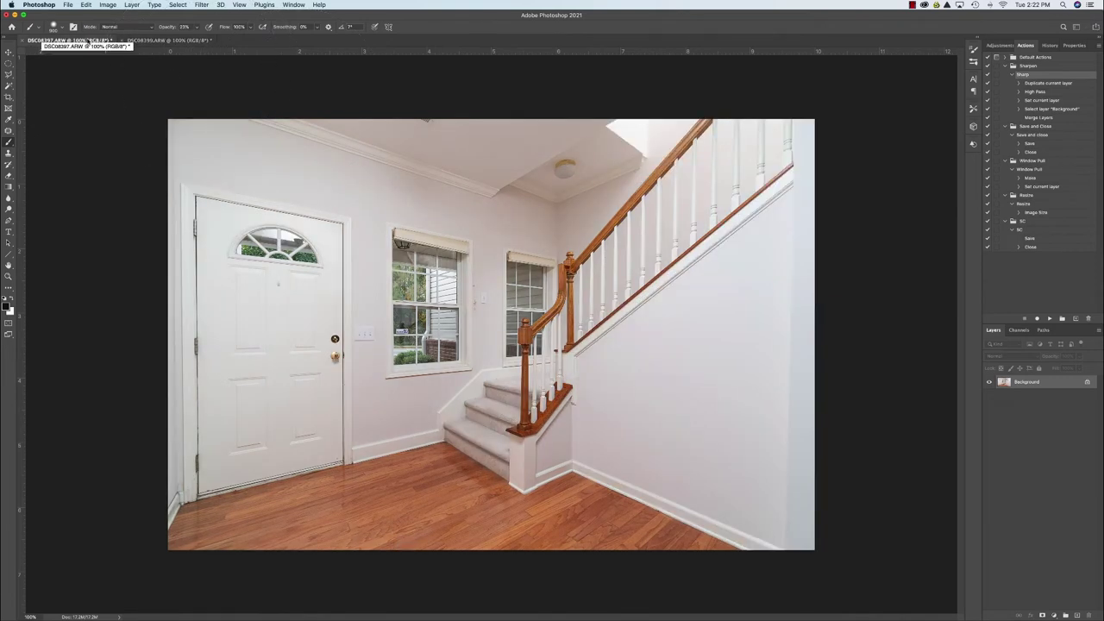
{"action": "key", "text": "ctrl+a"}
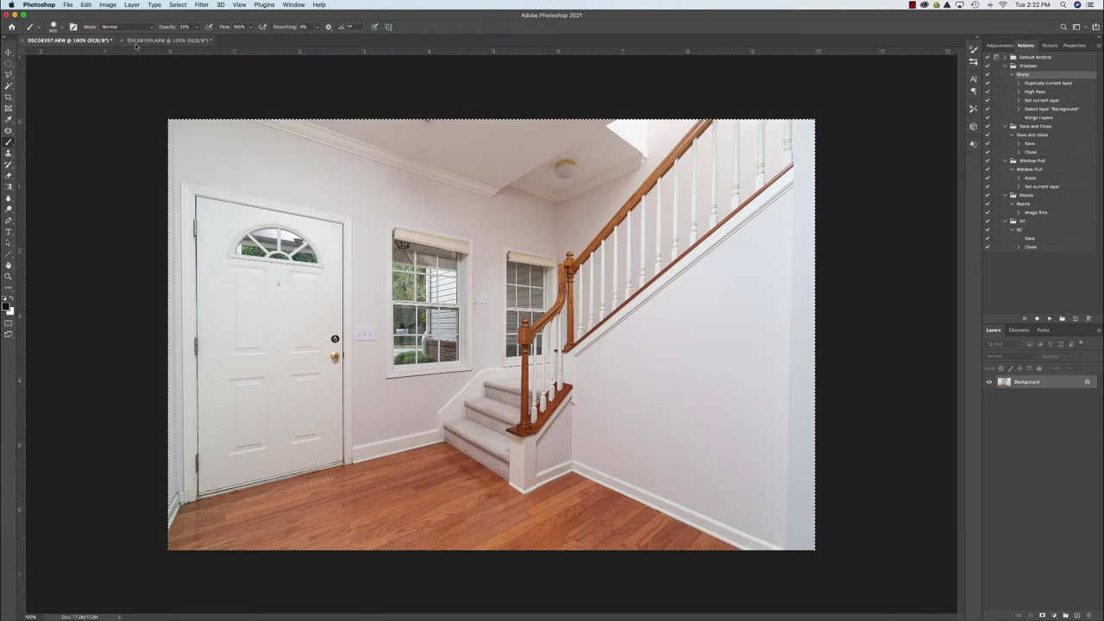
{"action": "left_click", "coordinate": [166, 42]}
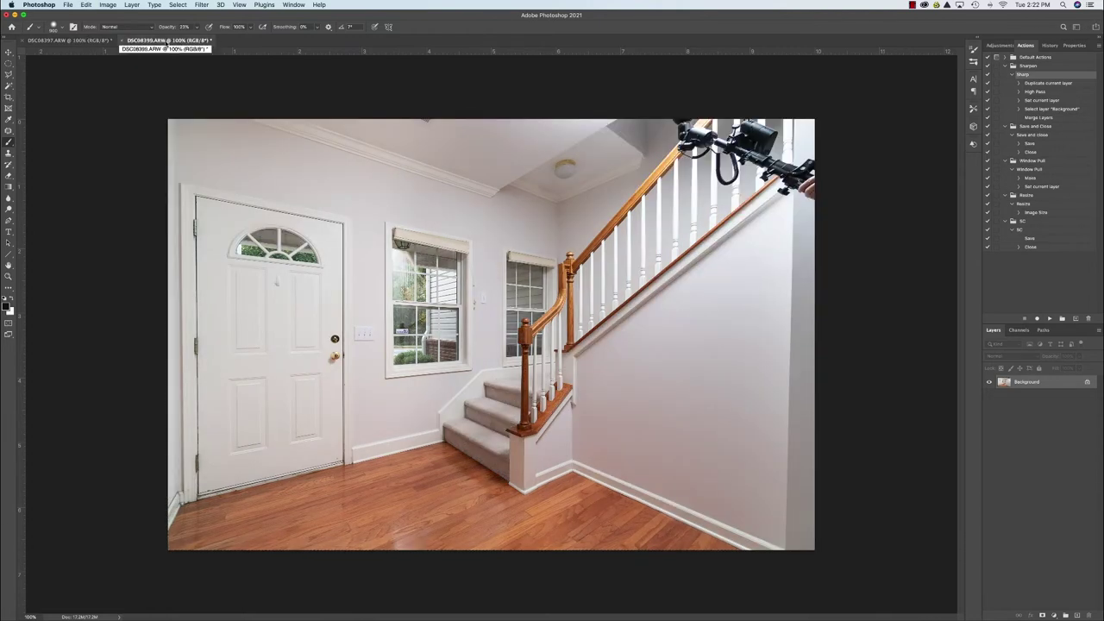
{"action": "key", "text": "ctrl+v"}
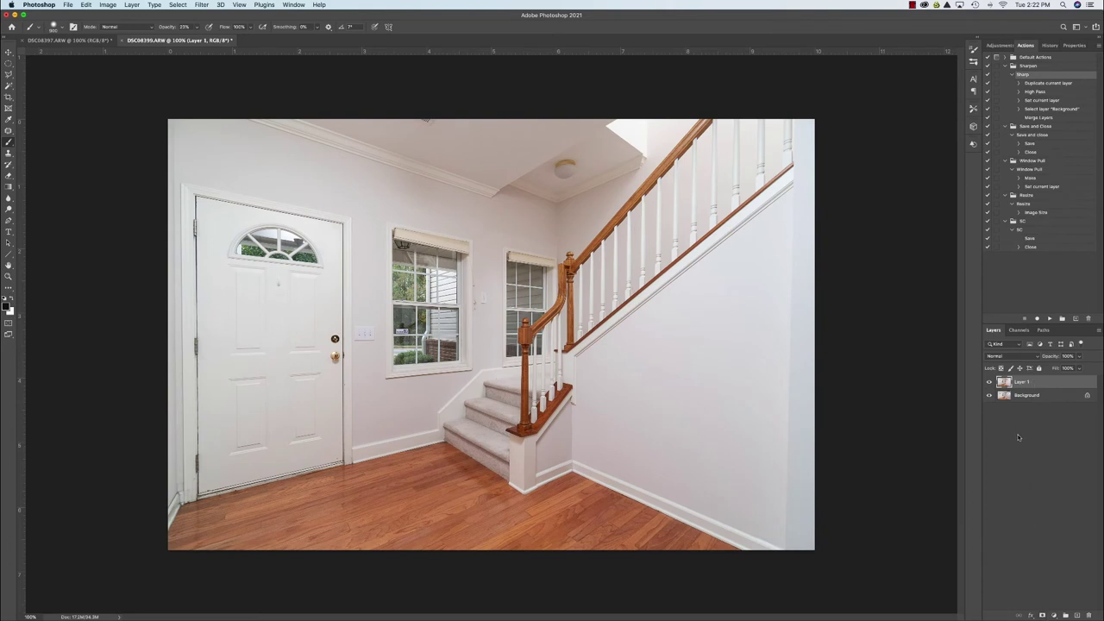
{"action": "left_click", "coordinate": [1043, 615]}
- Set black as the paint colour and raise the brush opacity to 45%
{"action": "key", "text": "x"}
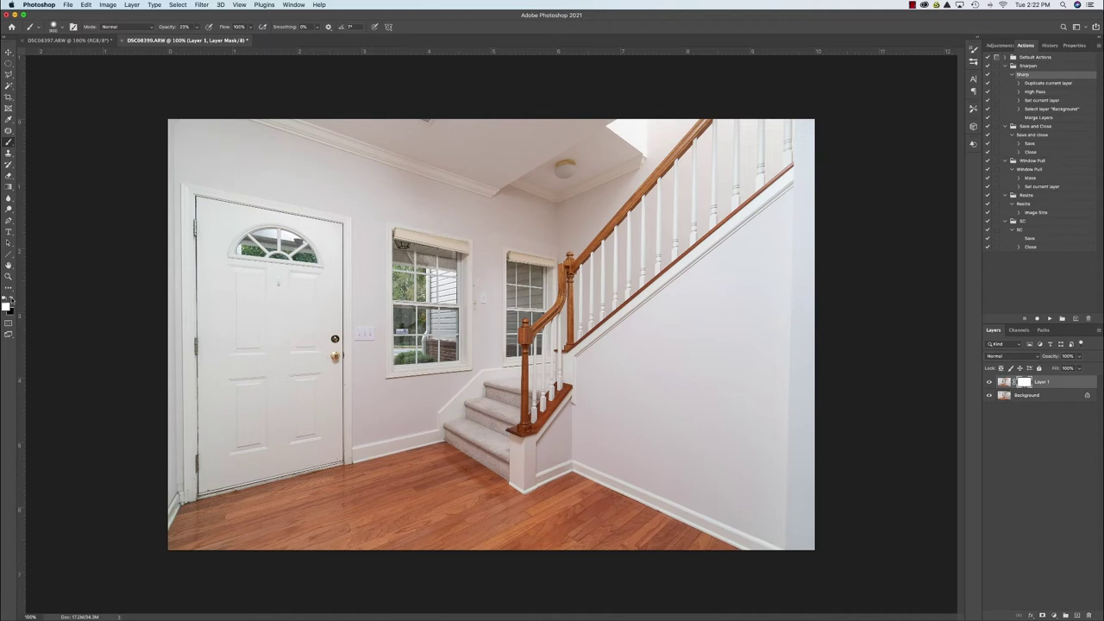
{"action": "key", "text": "x"}
{"action": "left_click", "coordinate": [196, 27]}
{"action": "mouse_move", "coordinate": [199, 41]}
{"action": "left_mouse_down"}
{"action": "mouse_move", "coordinate": [221, 41]}
{"action": "mouse_move", "coordinate": [204, 42]}
{"action": "left_mouse_up"}
- Toggle Layer 1's visibility repeatedly to compare the blend with the original
{"action": "left_click", "coordinate": [989, 382]}
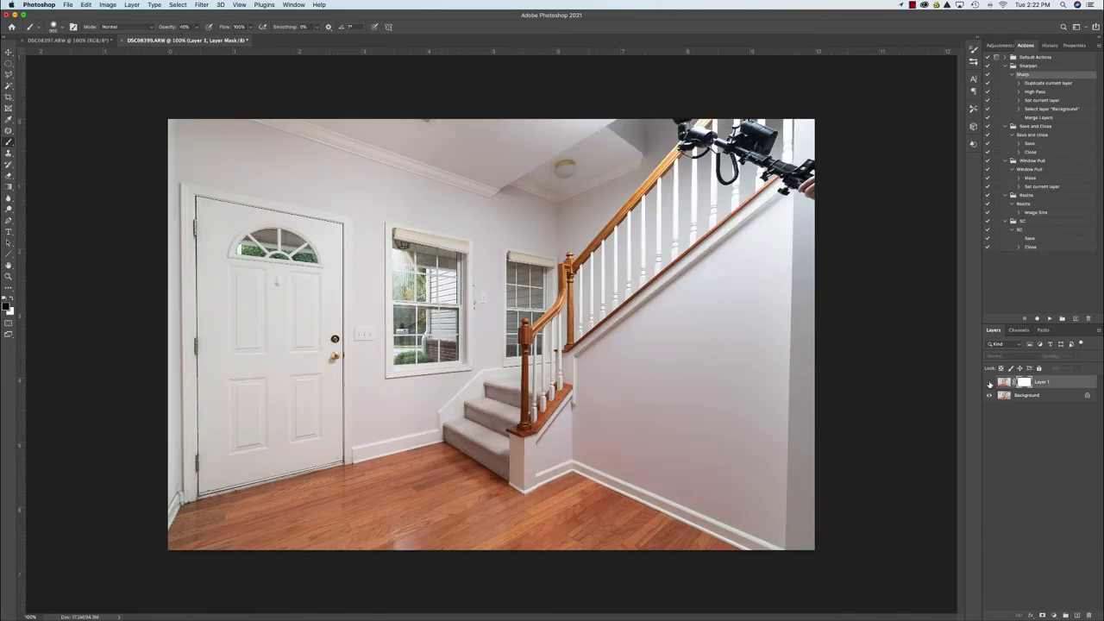
{"action": "left_click", "coordinate": [989, 382]}
{"action": "left_click", "coordinate": [989, 382]}
{"action": "left_click", "coordinate": [989, 381]}
{"action": "left_click", "coordinate": [989, 381]}
{"action": "left_click", "coordinate": [989, 382]}
{"action": "left_click", "coordinate": [989, 382]}
{"action": "left_click", "coordinate": [989, 382]}
{"action": "left_click", "coordinate": [989, 382]}
{"action": "left_click", "coordinate": [989, 382]}
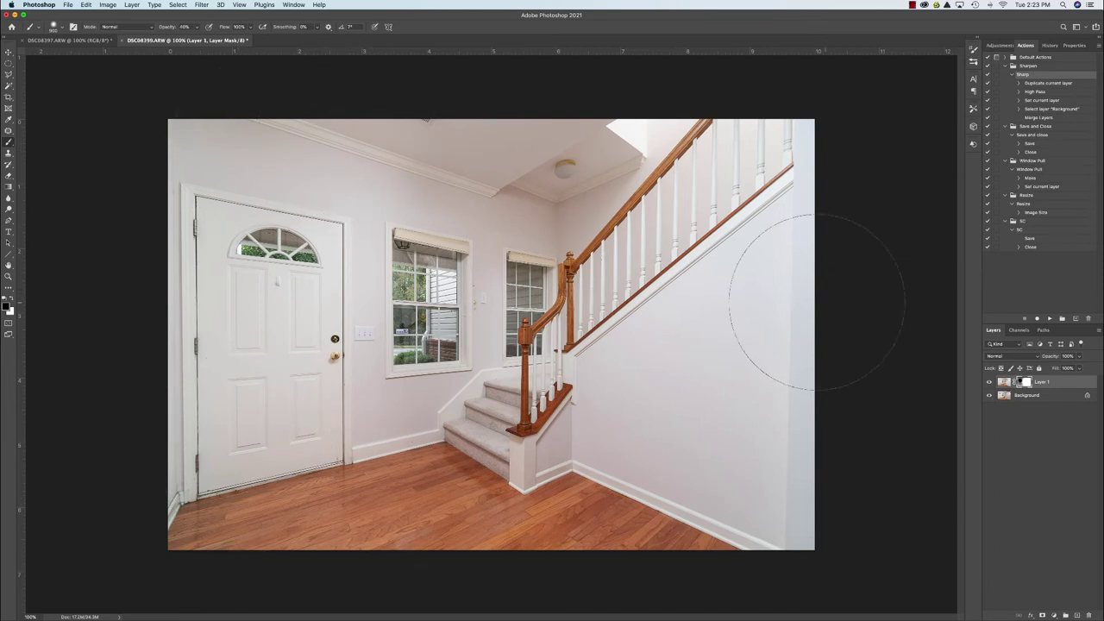
- Toggle Layer 1 on and off to check the current blend against the original
{"action": "left_click", "coordinate": [989, 382]}
{"action": "left_click", "coordinate": [989, 382]}
{"action": "left_click", "coordinate": [989, 382]}
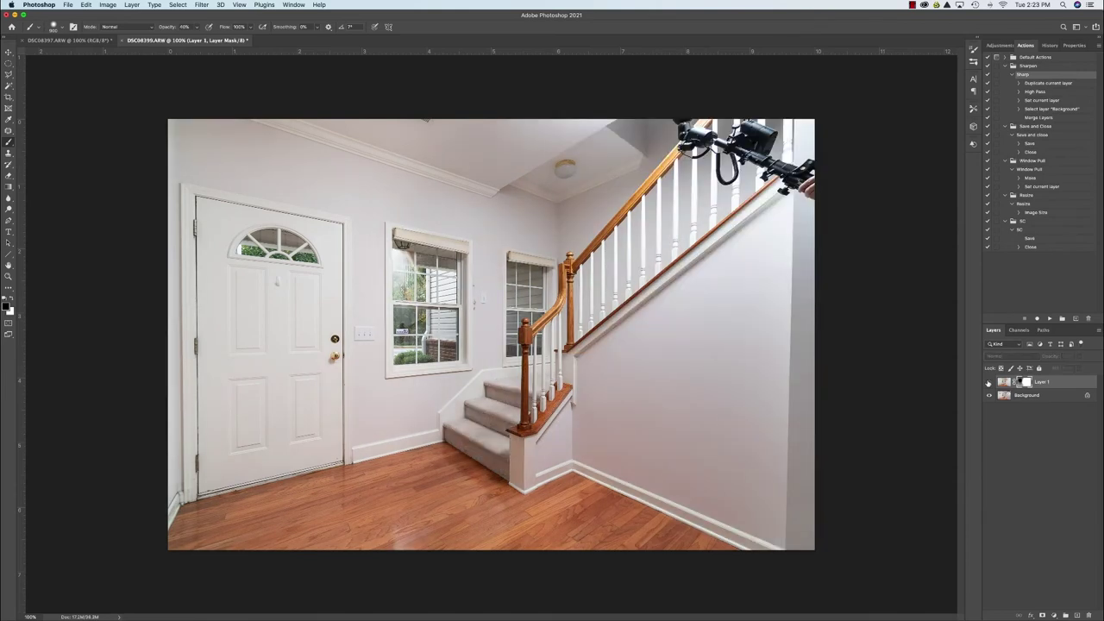
{"action": "left_click", "coordinate": [989, 382]}
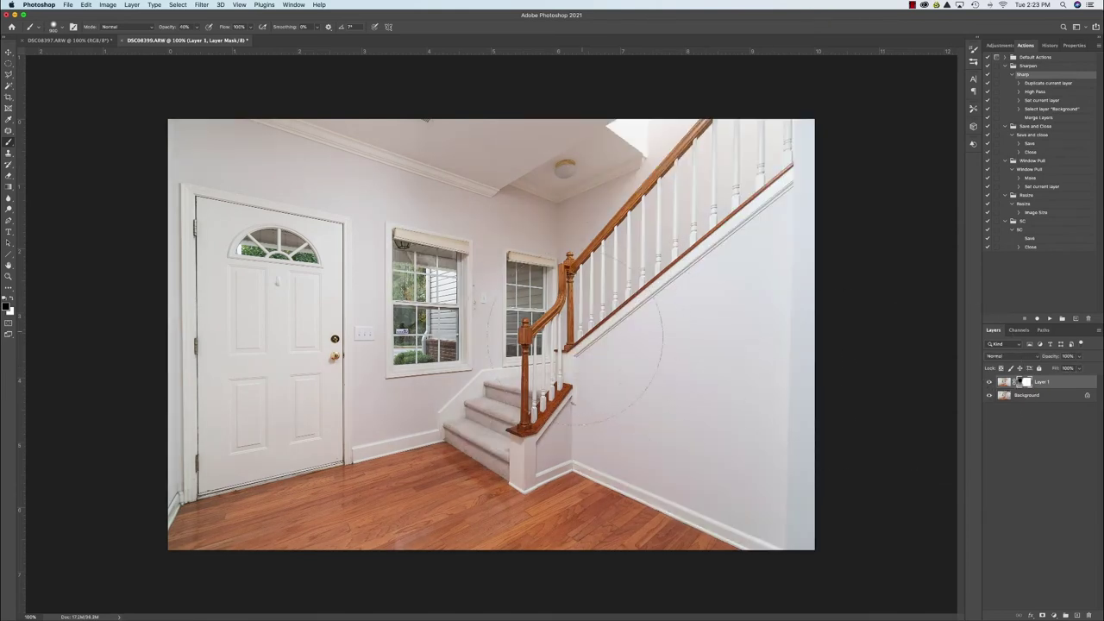
{"action": "left_click", "coordinate": [989, 382]}
{"action": "left_click", "coordinate": [989, 382]}
- Lower brush opacity to about 25% and paint the mask around the newel post base
{"action": "left_click", "coordinate": [197, 28]}
{"action": "left_click_drag", "start_coordinate": [189, 39], "coordinate": [184, 39]}
{"action": "mouse_move", "coordinate": [553, 403]}
{"action": "left_mouse_down"}
{"action": "mouse_move", "coordinate": [547, 492]}
{"action": "mouse_move", "coordinate": [477, 513]}
{"action": "left_mouse_up"}
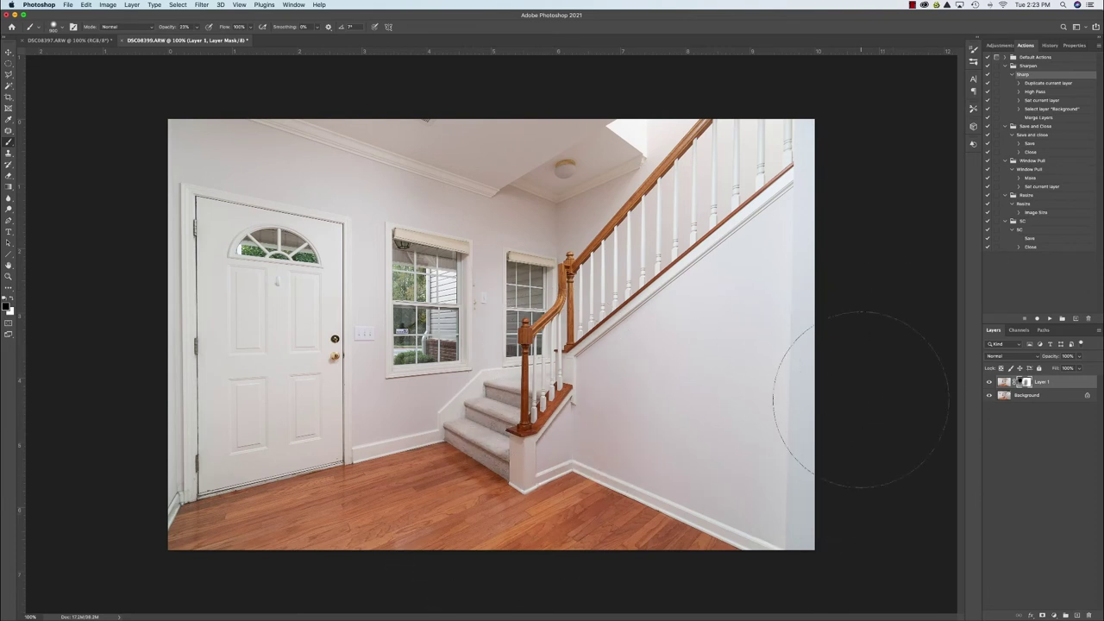
{"action": "left_click", "coordinate": [989, 382]}
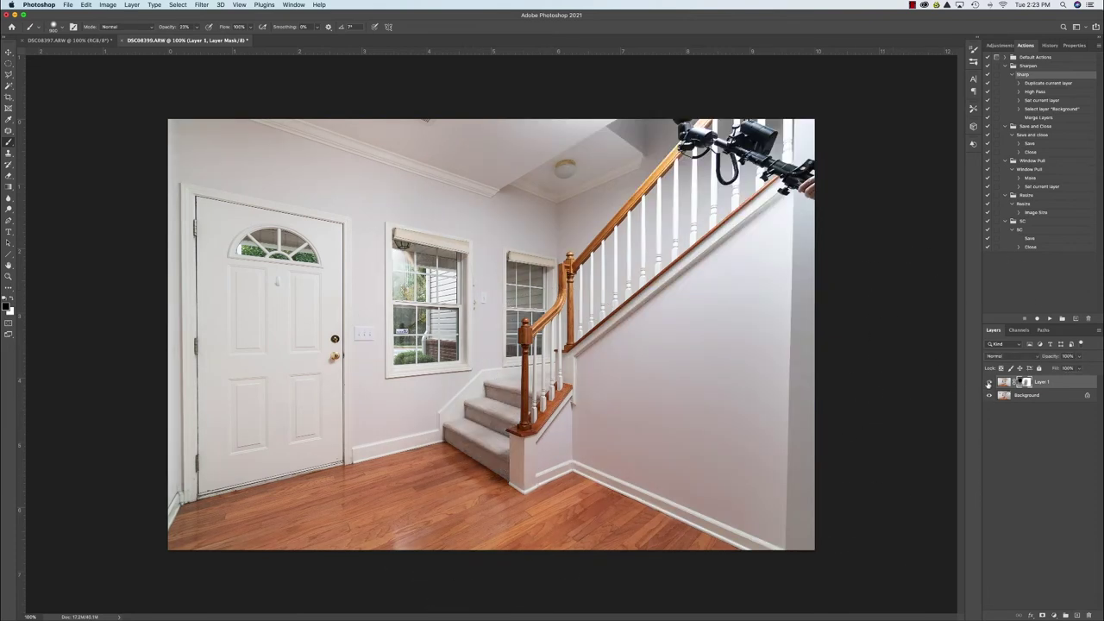
{"action": "left_click", "coordinate": [989, 382]}
{"action": "left_click", "coordinate": [989, 381]}
{"action": "left_click", "coordinate": [989, 381]}
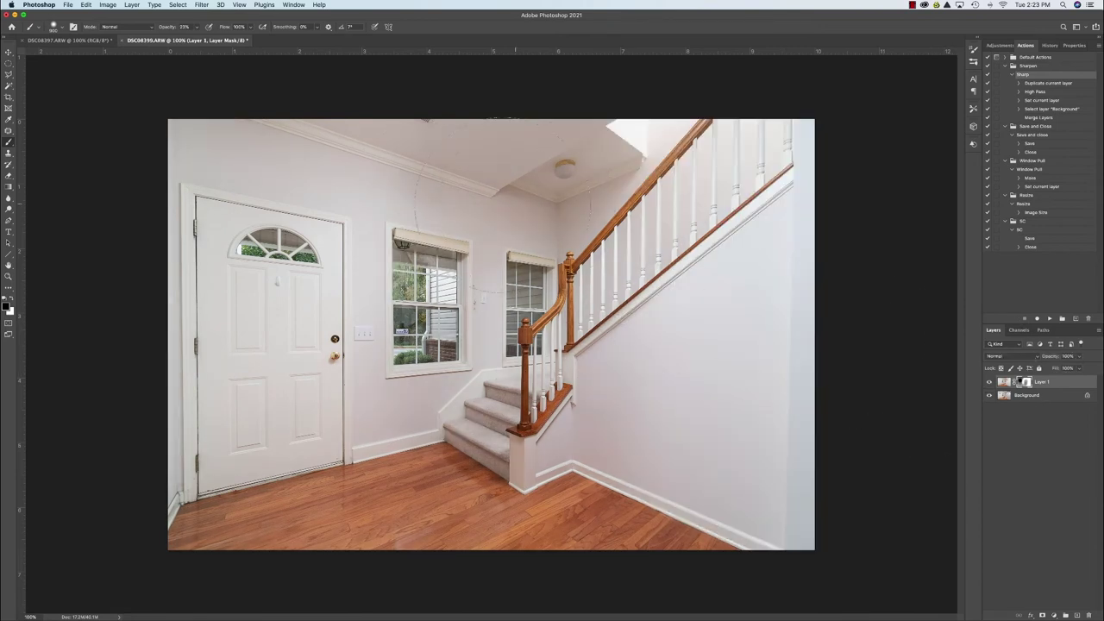
- Adjust the brush size and set the brush opacity to 19%
{"action": "key", "text": "bracketleft"}
{"action": "key", "text": "bracketleft"}
{"action": "key", "text": "bracketleft"}
{"action": "key", "text": "bracketleft"}
{"action": "key", "text": "bracketleft"}
{"action": "key", "text": "bracketright"}
{"action": "key", "text": "bracketright"}
{"action": "left_click", "coordinate": [197, 28]}
{"action": "left_click", "coordinate": [345, 185]}
{"action": "key", "text": "bracketright"}
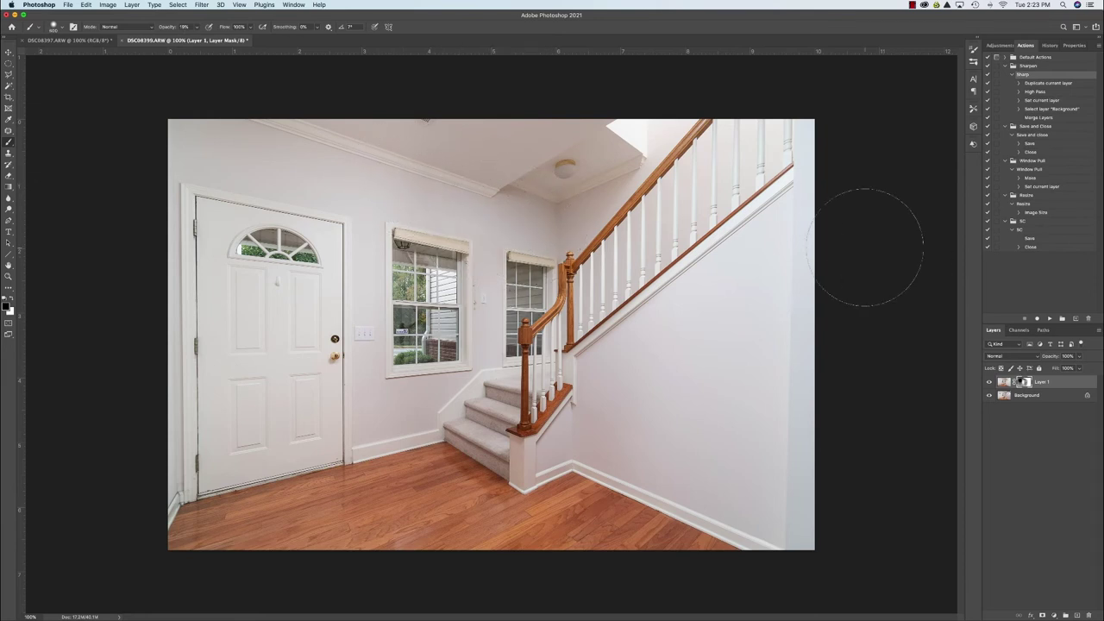
- Recheck the blend with Layer 1 toggled, then flatten the image into one layer
{"action": "left_click", "coordinate": [988, 383]}
{"action": "left_click", "coordinate": [988, 383]}
{"action": "left_click", "coordinate": [989, 383]}
{"action": "left_click", "coordinate": [988, 383]}
{"action": "left_click", "coordinate": [988, 383]}
{"action": "left_click", "coordinate": [988, 383]}
{"action": "left_click", "coordinate": [989, 383]}
{"action": "left_click", "coordinate": [989, 383]}
{"action": "left_click", "coordinate": [989, 383]}
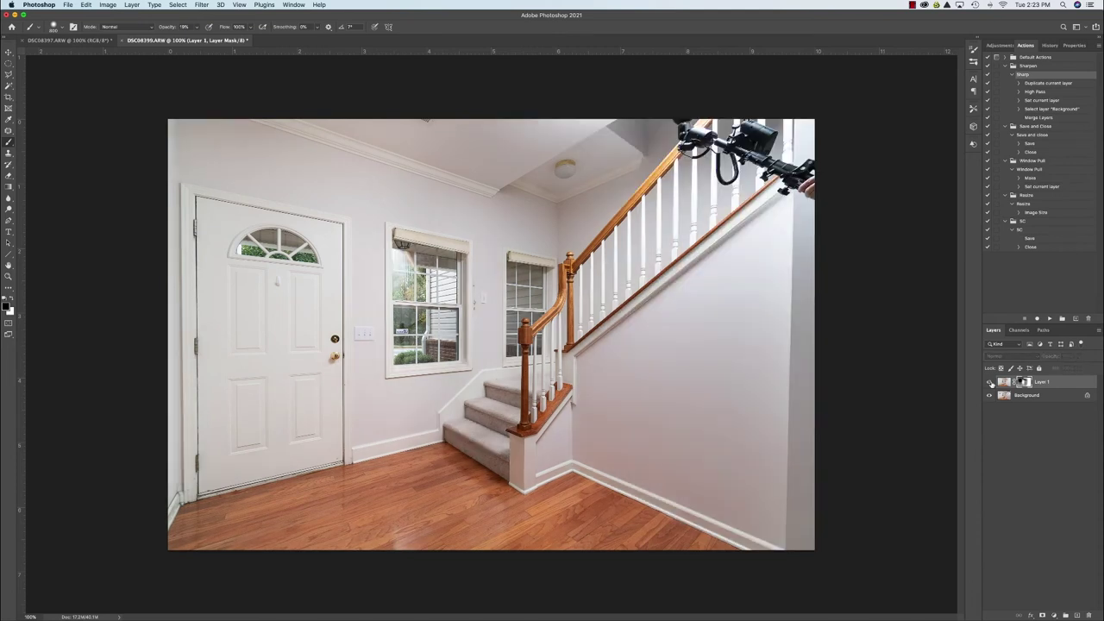
{"action": "left_click", "coordinate": [989, 383]}
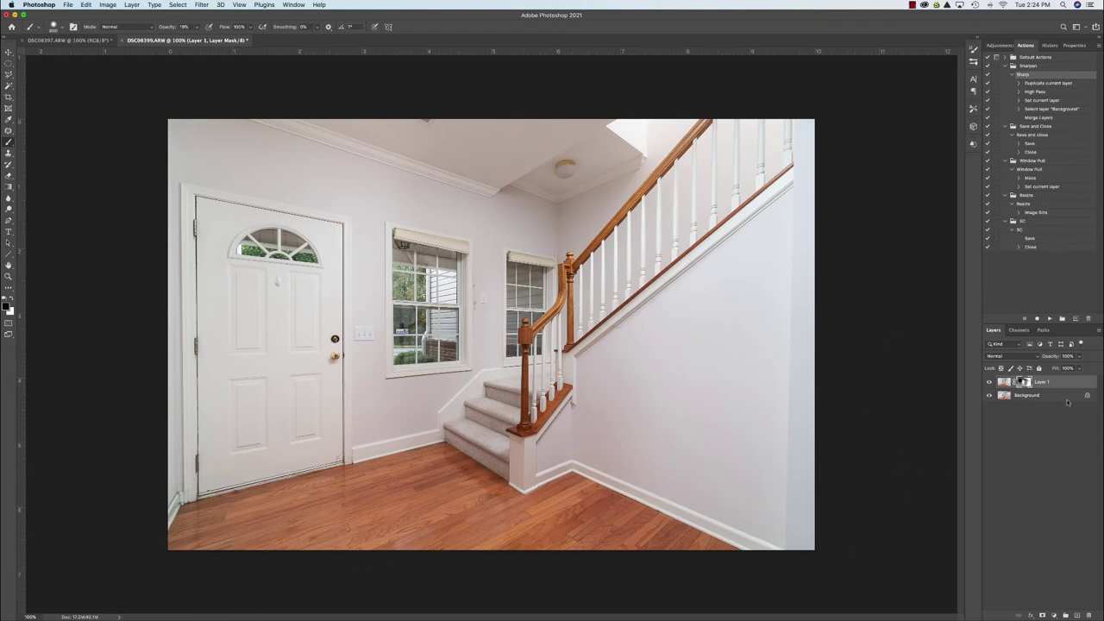
{"action": "right_click", "coordinate": [1040, 394]}
{"action": "left_click", "coordinate": [1018, 475]}
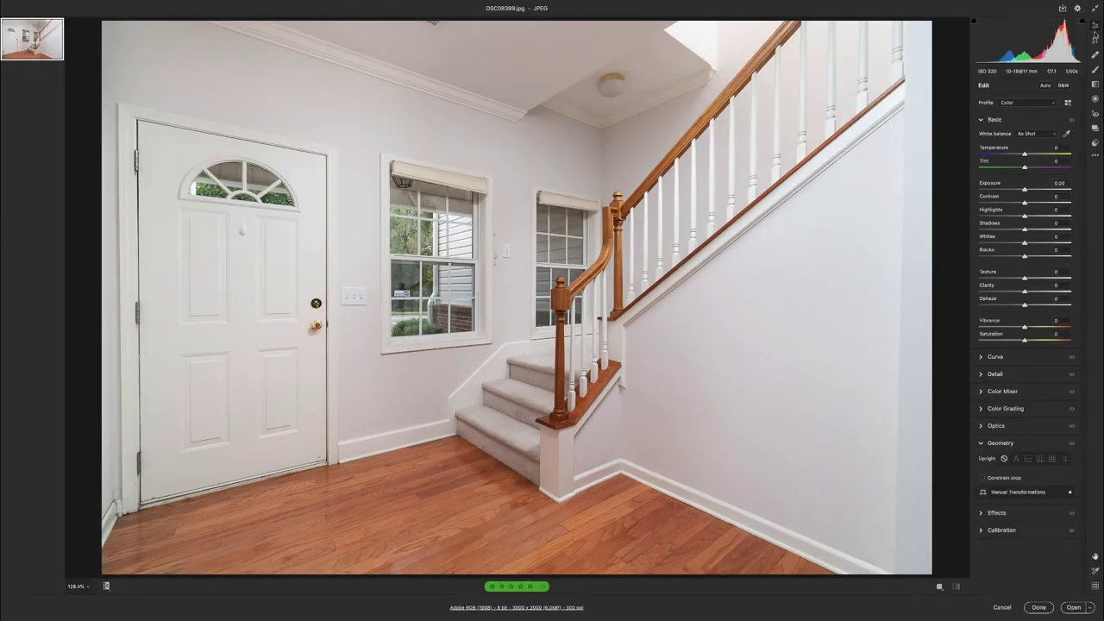
{"action": "left_click", "coordinate": [1041, 459]}
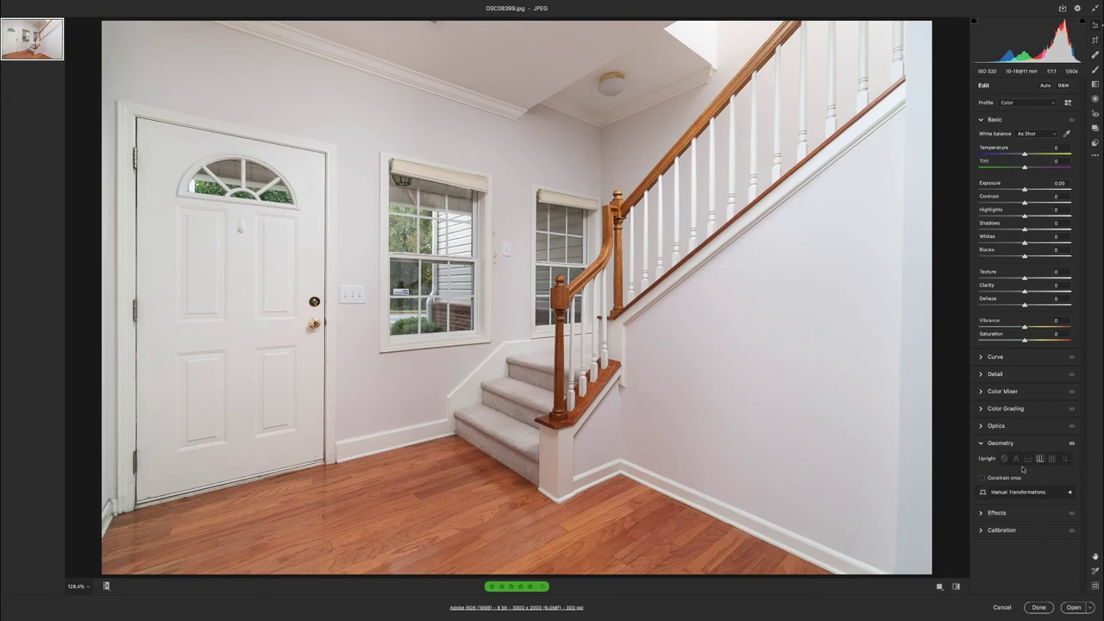
{"action": "left_click", "coordinate": [1016, 460]}
{"action": "left_click", "coordinate": [1016, 459]}
{"action": "left_click", "coordinate": [1016, 459]}
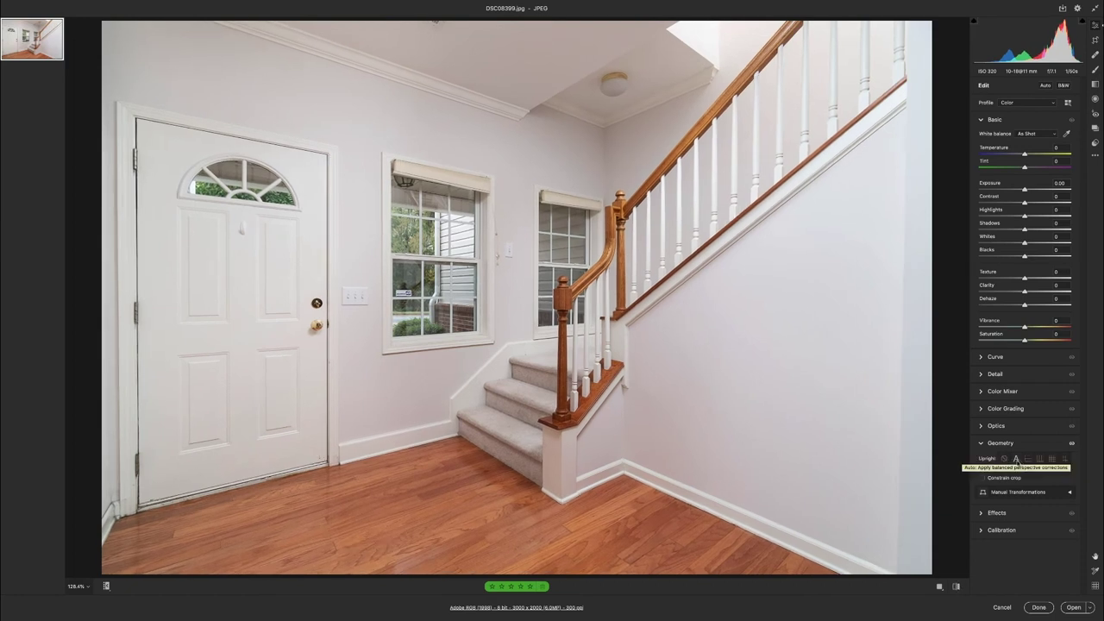
{"action": "left_click", "coordinate": [1028, 459]}
{"action": "left_click", "coordinate": [1040, 460]}
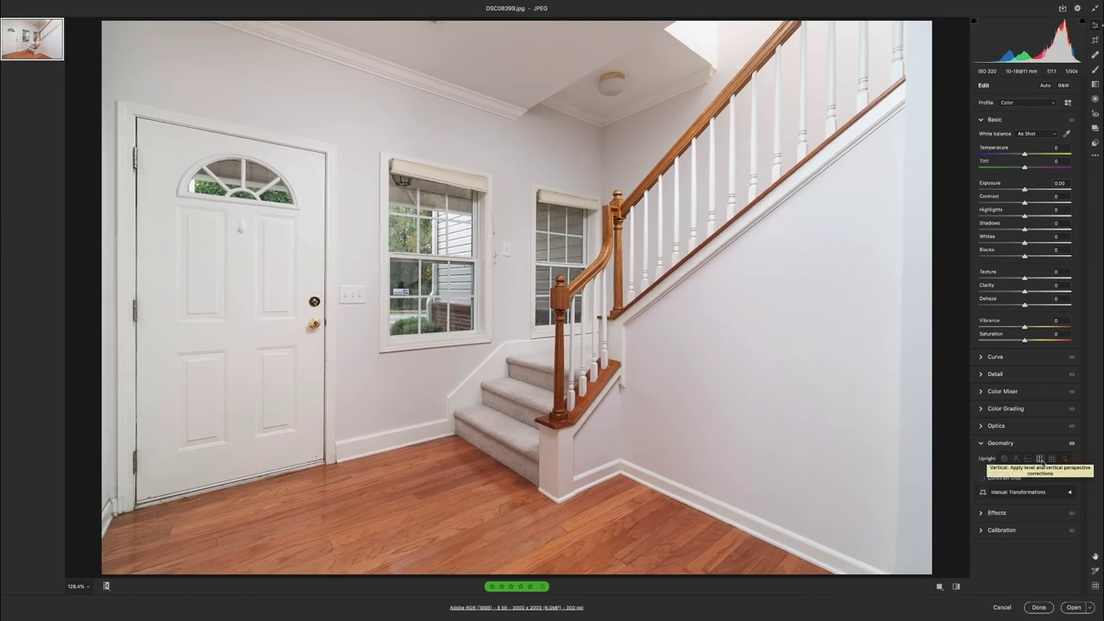
{"action": "left_click", "coordinate": [1003, 458]}
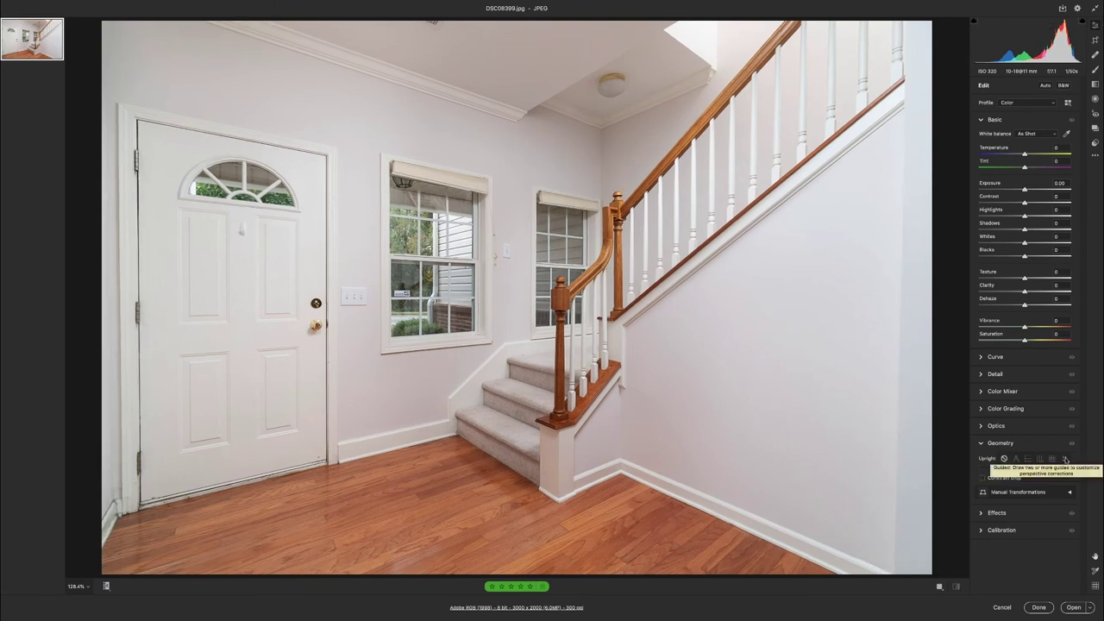
- Apply Guided Upright with vertical guides along the stair wall edge and the door's left frame
{"action": "left_click", "coordinate": [1065, 459]}
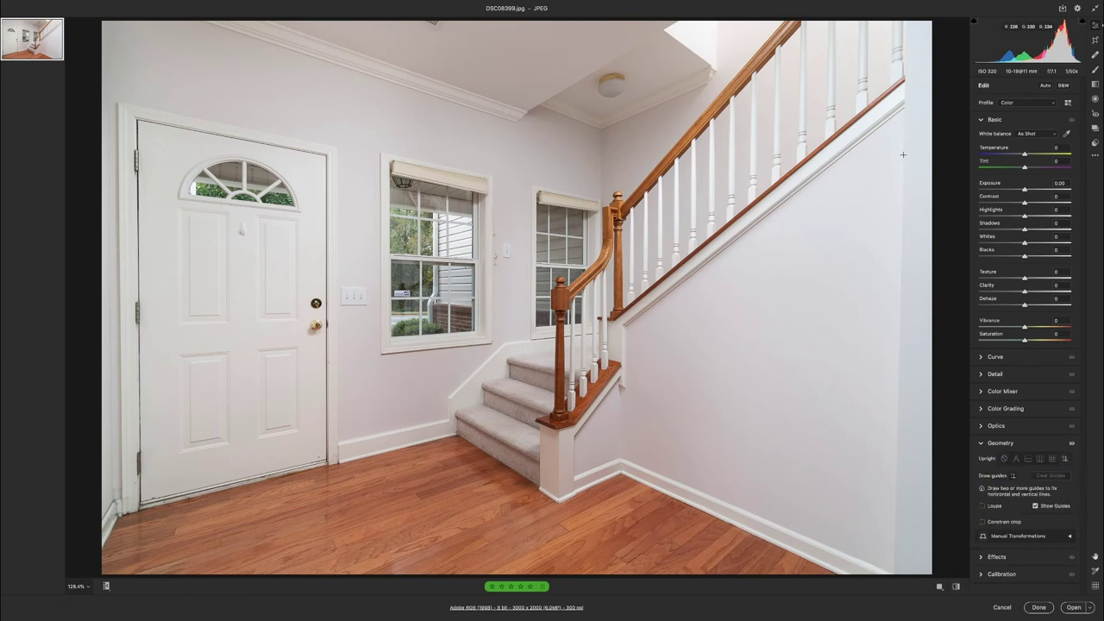
{"action": "left_click_drag", "start_coordinate": [903, 155], "coordinate": [893, 333]}
{"action": "scroll", "coordinate": [813, 313], "scroll_direction": "up", "scroll_amount": 5}
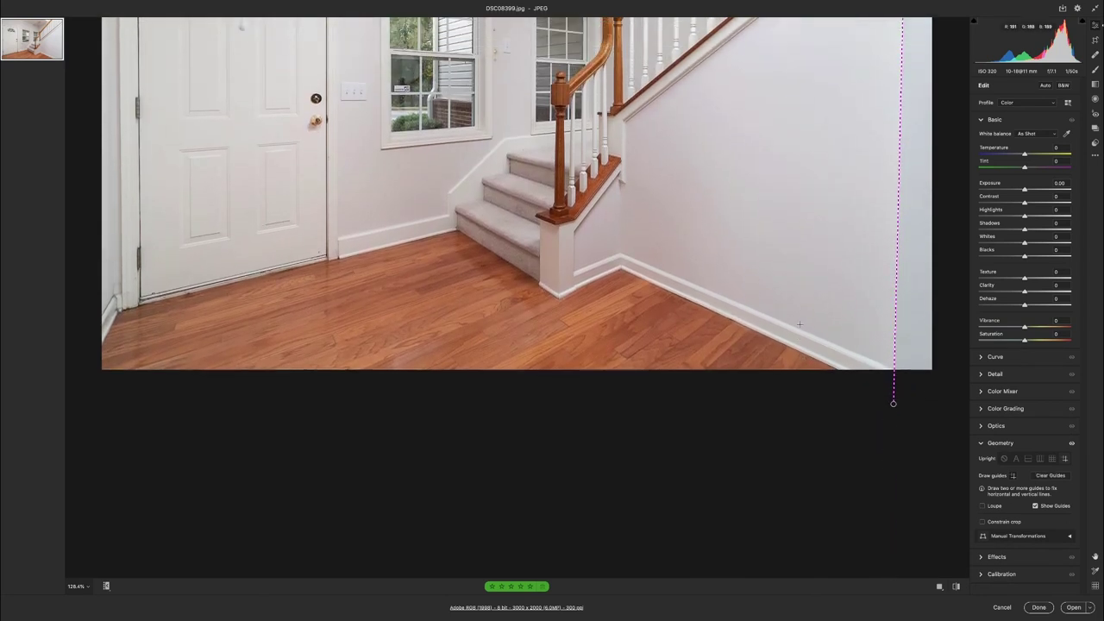
{"action": "scroll", "coordinate": [797, 326], "scroll_direction": "up", "scroll_amount": 5}
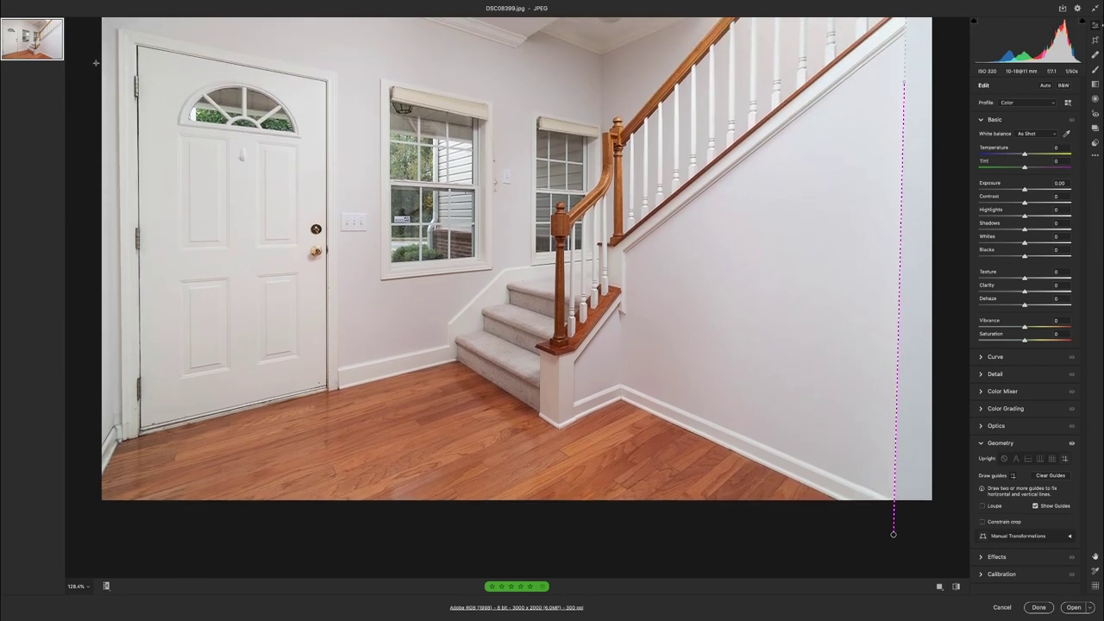
{"action": "left_click_drag", "start_coordinate": [118, 39], "coordinate": [121, 438]}
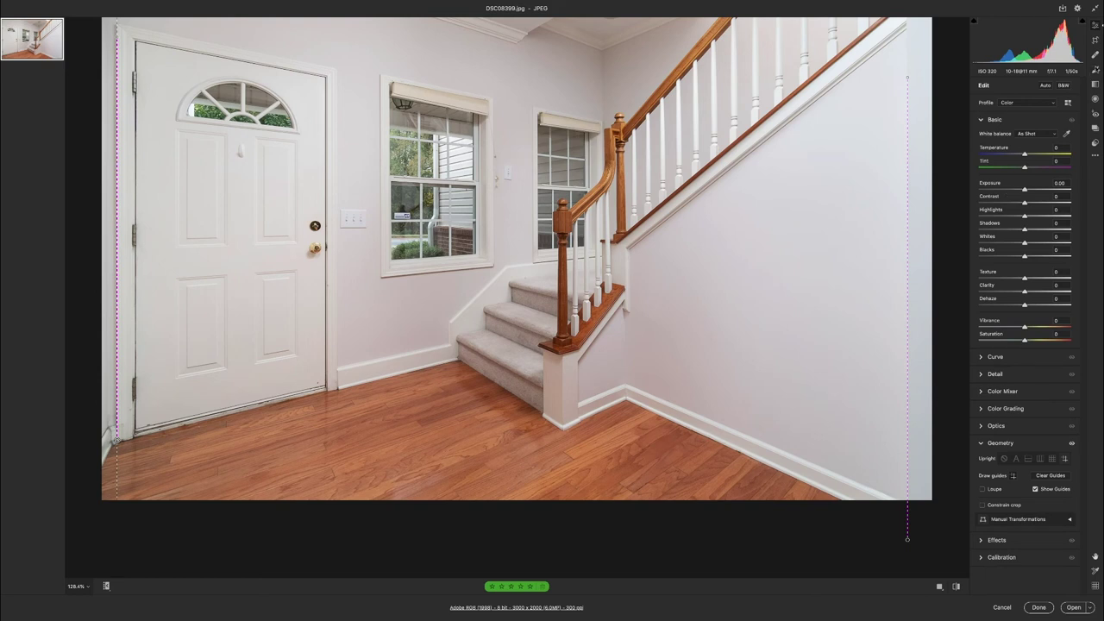
{"action": "left_click", "coordinate": [1093, 26]}
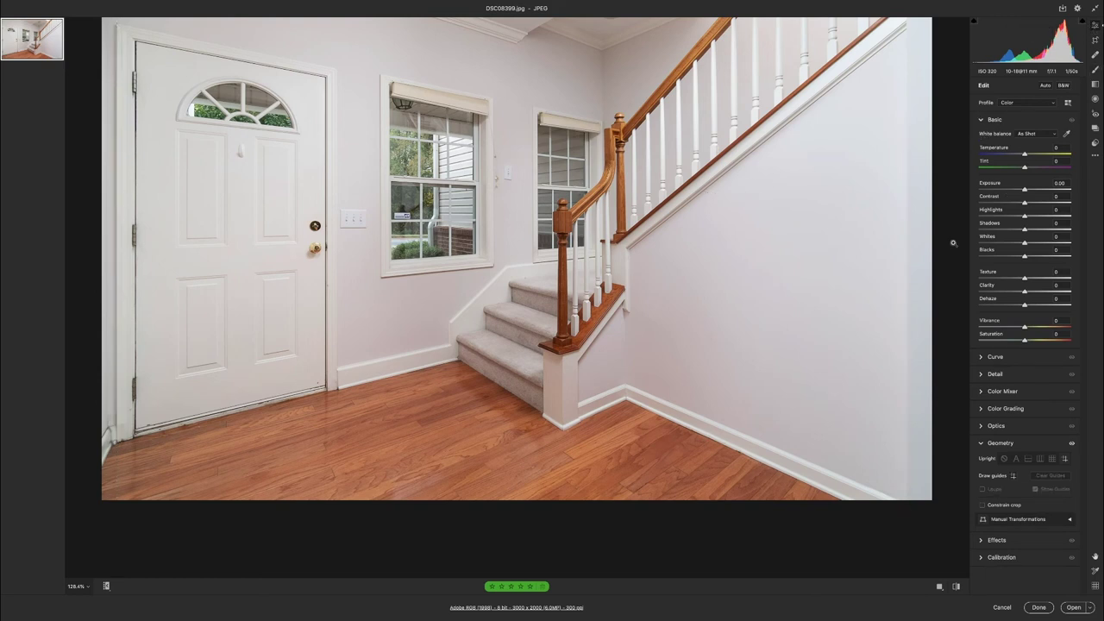
- Set white balance to Auto, then nudge Tint slightly toward magenta, above −10
{"action": "left_click", "coordinate": [1055, 135]}
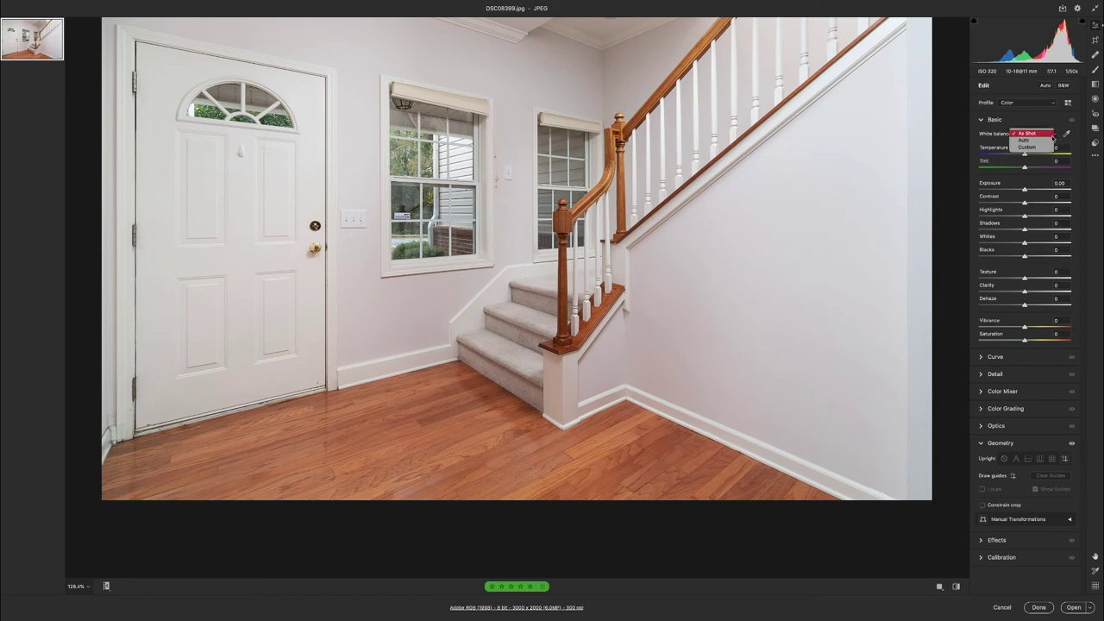
{"action": "left_click", "coordinate": [1050, 141]}
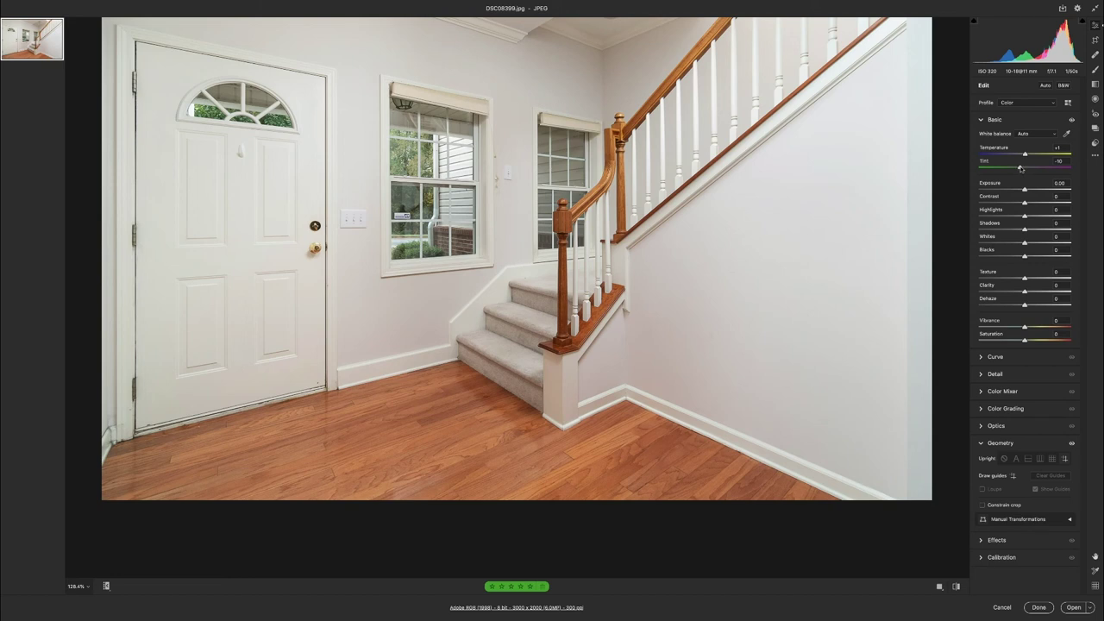
{"action": "left_click_drag", "start_coordinate": [1021, 168], "coordinate": [1023, 169]}
- Brush a smaller local brightening near the top of the room, then reduce its exposure
{"action": "left_click", "coordinate": [1095, 70]}
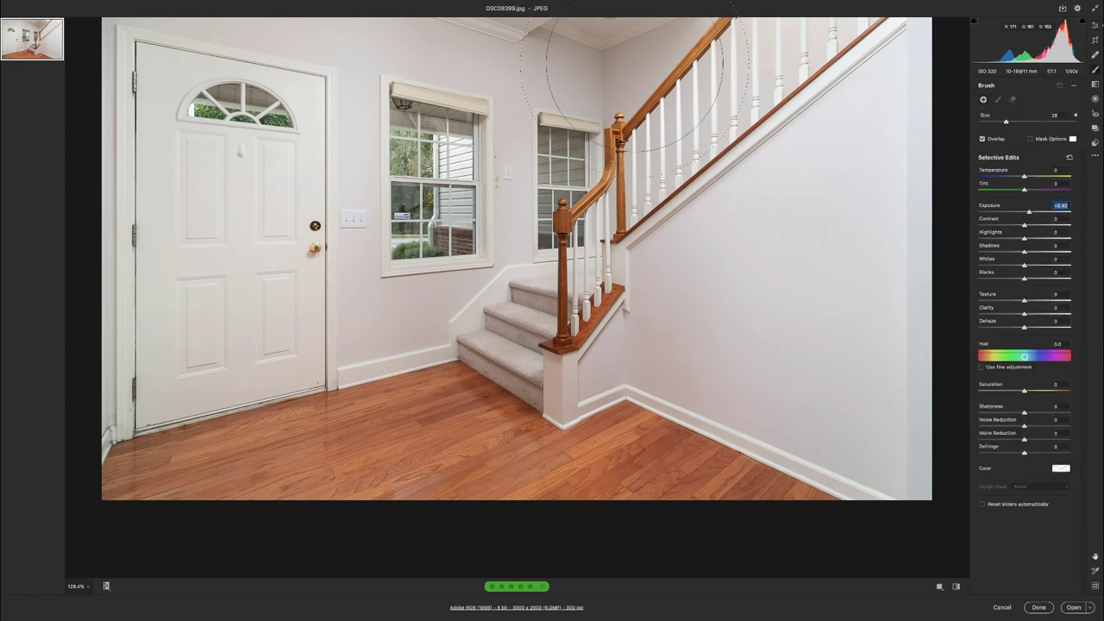
{"action": "key", "text": "bracketleft"}
{"action": "key", "text": "bracketleft"}
{"action": "key", "text": "bracketleft"}
{"action": "key", "text": "bracketleft"}
{"action": "key", "text": "bracketleft"}
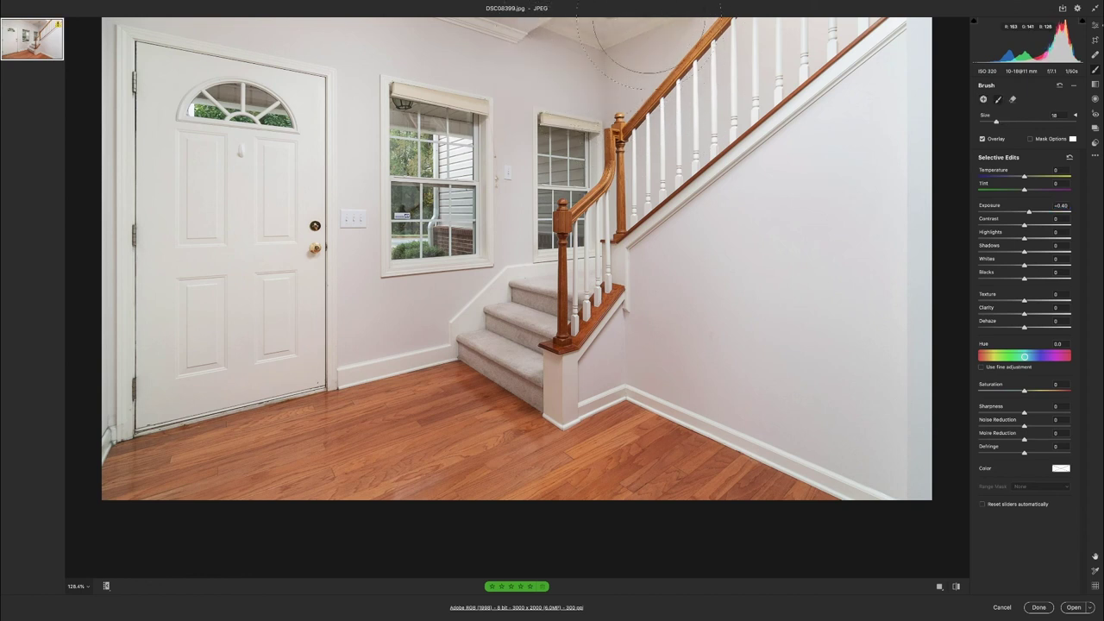
{"action": "left_click", "coordinate": [606, 43]}
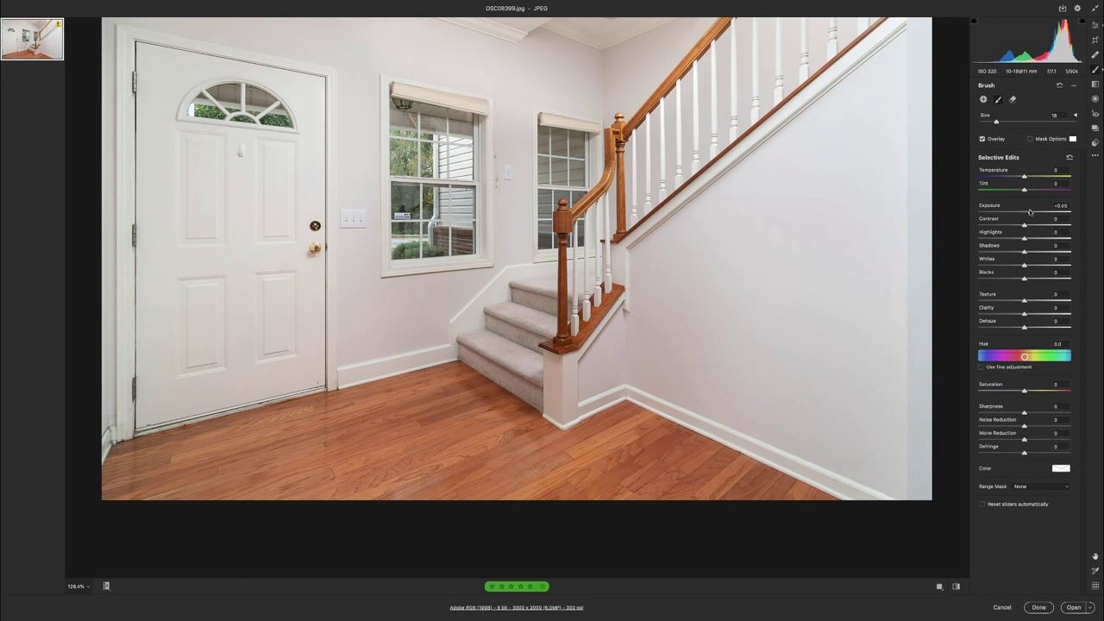
{"action": "left_click_drag", "start_coordinate": [1029, 211], "coordinate": [1027, 211]}
{"action": "key", "text": "bracketright"}
{"action": "key", "text": "bracketright"}
{"action": "key", "text": "bracketright"}
- Add new brush pins brightening the door and wall toward the stairs, and the ceiling
{"action": "left_click", "coordinate": [984, 100]}
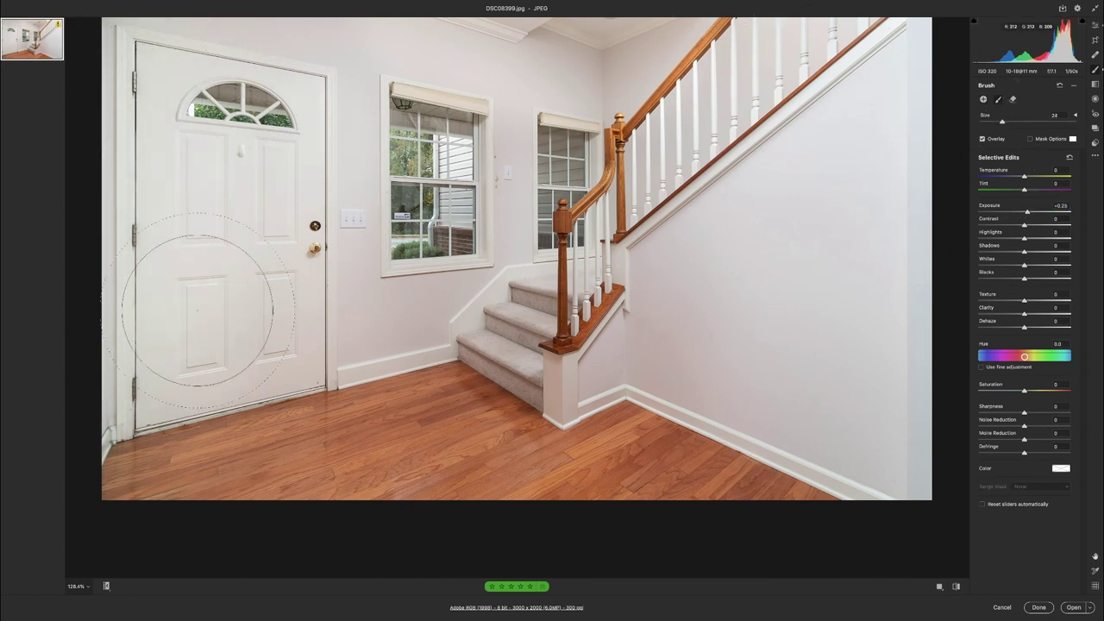
{"action": "mouse_move", "coordinate": [302, 357]}
{"action": "left_mouse_down"}
{"action": "mouse_move", "coordinate": [329, 358]}
{"action": "mouse_move", "coordinate": [382, 313]}
{"action": "mouse_move", "coordinate": [408, 326]}
{"action": "mouse_move", "coordinate": [425, 318]}
{"action": "mouse_move", "coordinate": [458, 272]}
{"action": "mouse_move", "coordinate": [615, 346]}
{"action": "left_mouse_up"}
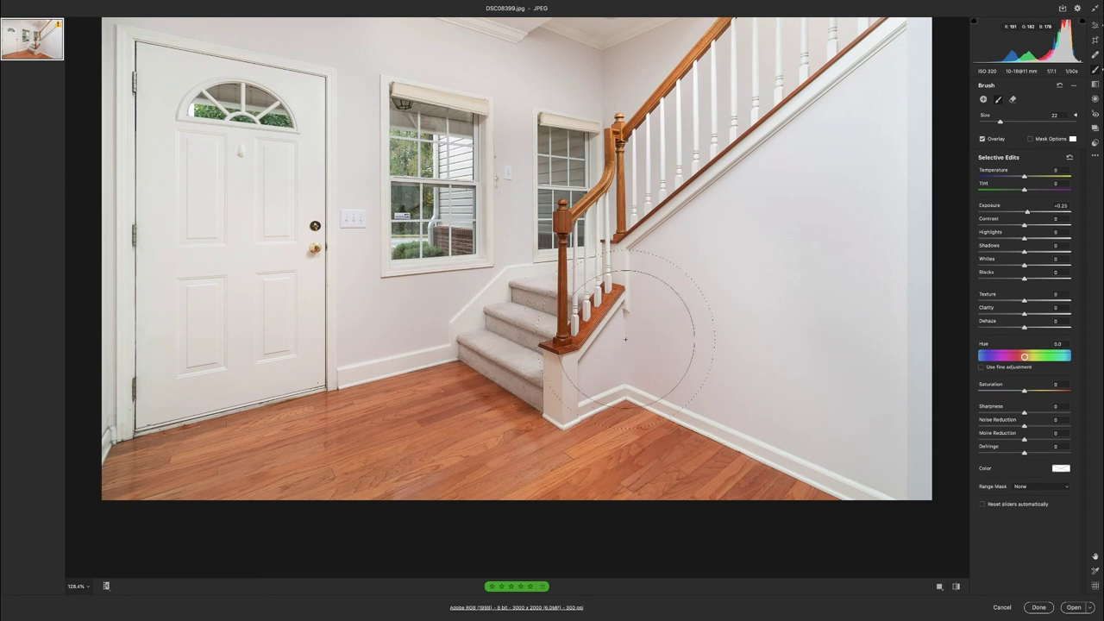
{"action": "left_click", "coordinate": [983, 99]}
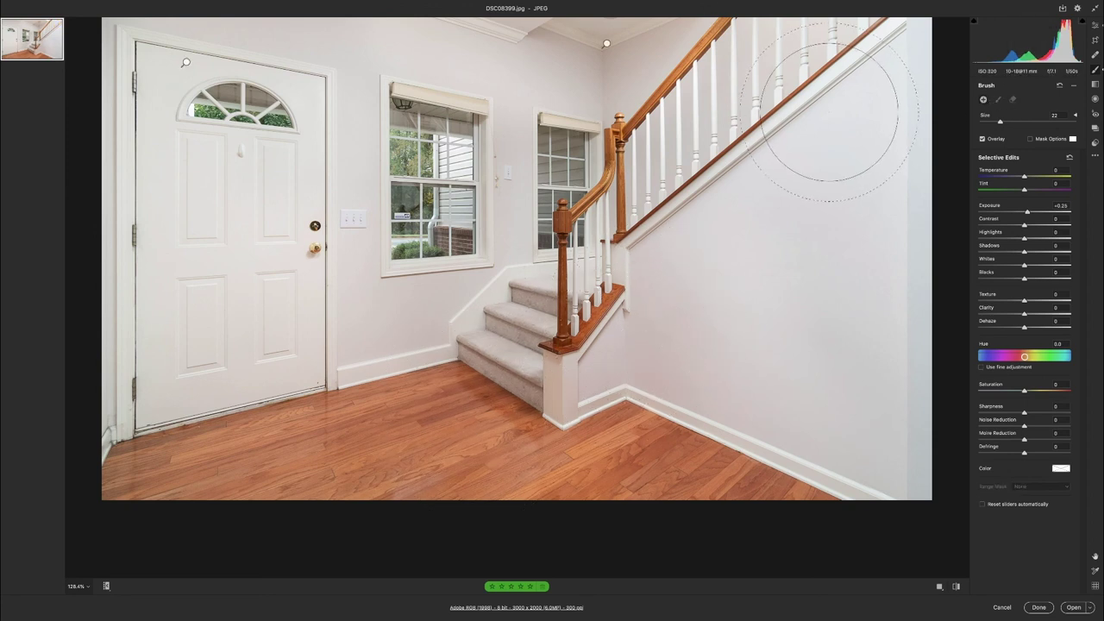
{"action": "key", "text": "bracketleft"}
{"action": "key", "text": "bracketleft"}
{"action": "key", "text": "bracketleft"}
{"action": "key", "text": "bracketleft"}
{"action": "mouse_move", "coordinate": [601, 39]}
{"action": "left_mouse_down"}
{"action": "mouse_move", "coordinate": [579, 58]}
{"action": "mouse_move", "coordinate": [640, 44]}
{"action": "mouse_move", "coordinate": [591, 69]}
{"action": "left_mouse_up"}
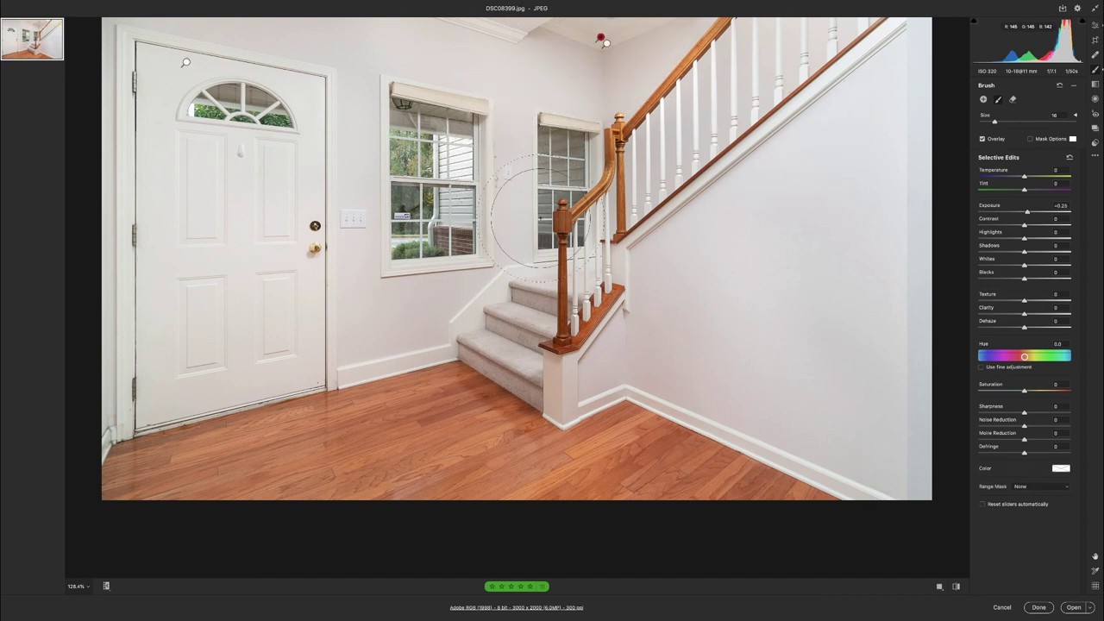
{"action": "key", "text": "bracketright"}
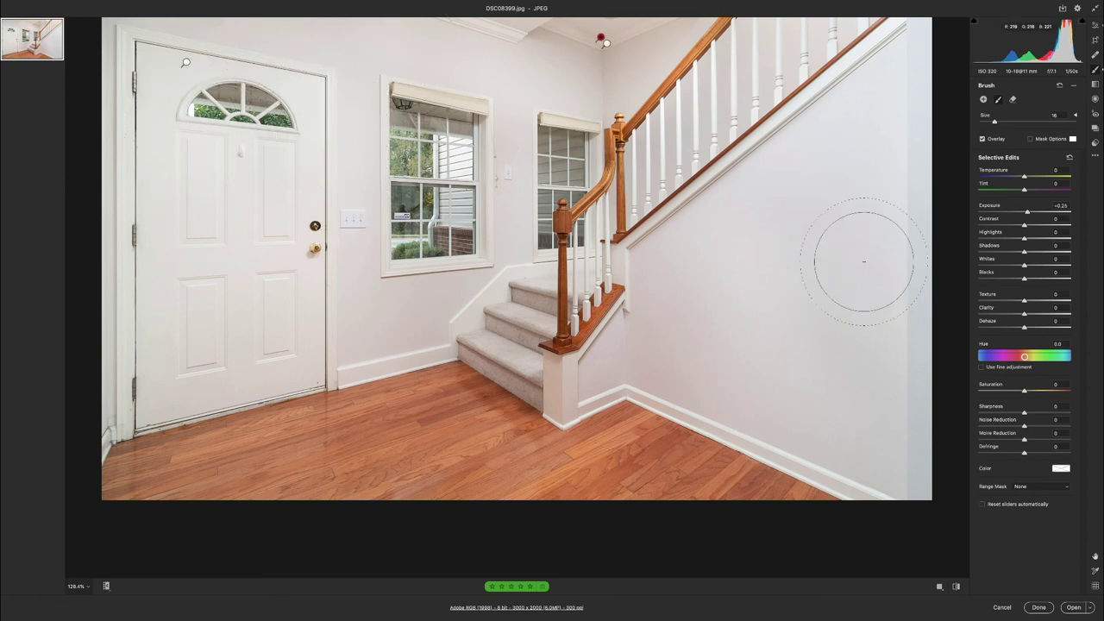
- Zoom out to 66% and paint one more enlarged-brush brightening near the stairs
{"action": "left_click", "coordinate": [88, 588]}
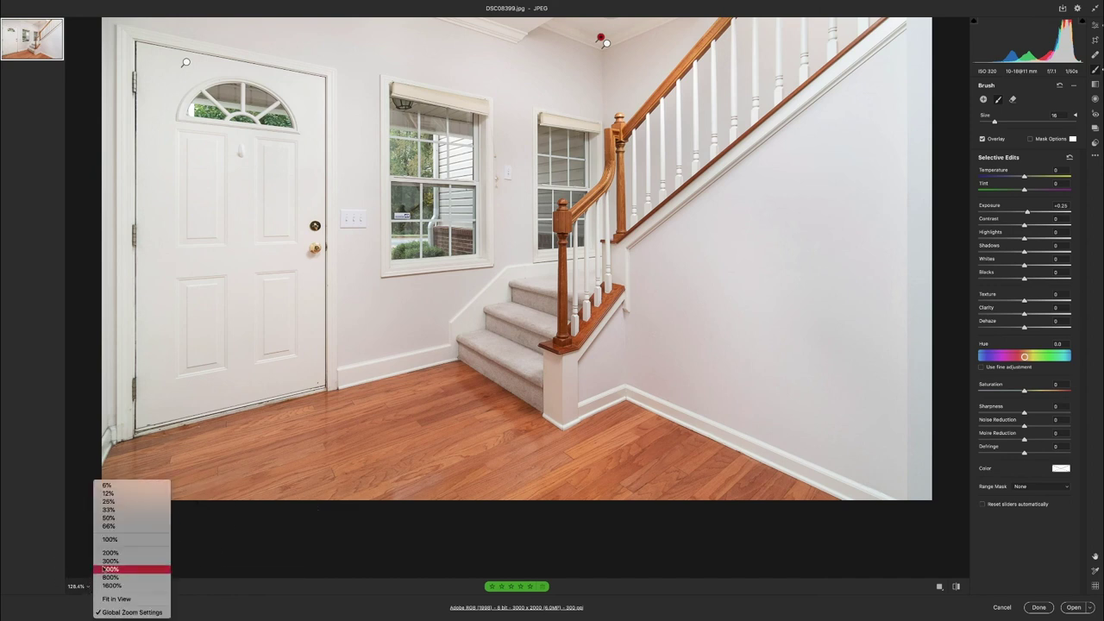
{"action": "left_click", "coordinate": [112, 526]}
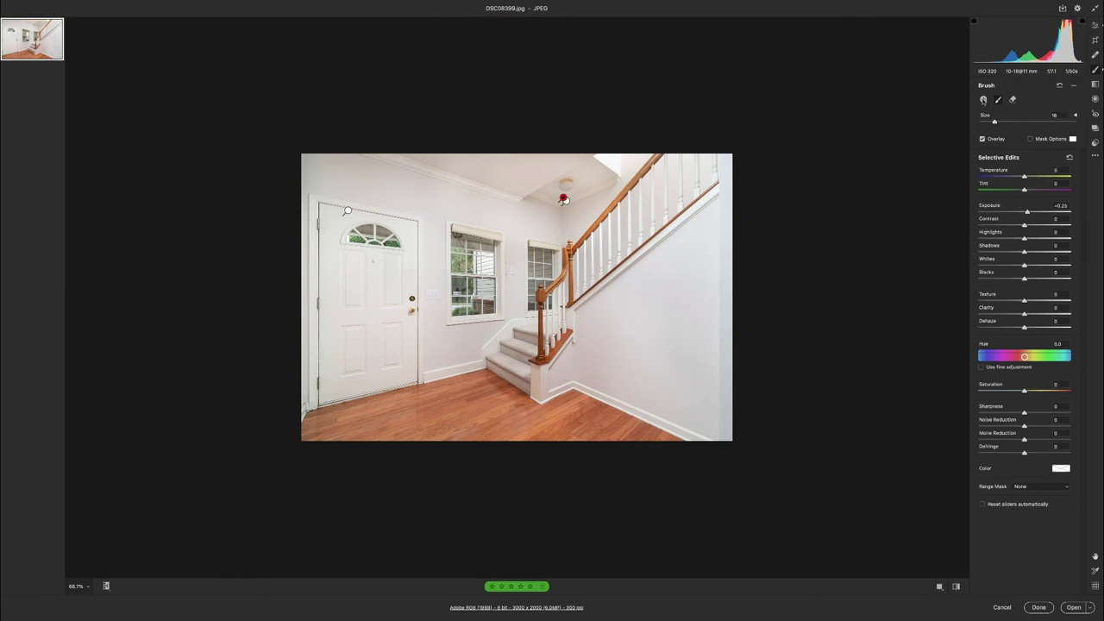
{"action": "key", "text": "bracketright"}
{"action": "key", "text": "bracketright"}
{"action": "key", "text": "bracketright"}
{"action": "left_click", "coordinate": [501, 391]}
{"action": "key", "text": "bracketright"}
{"action": "key", "text": "bracketright"}
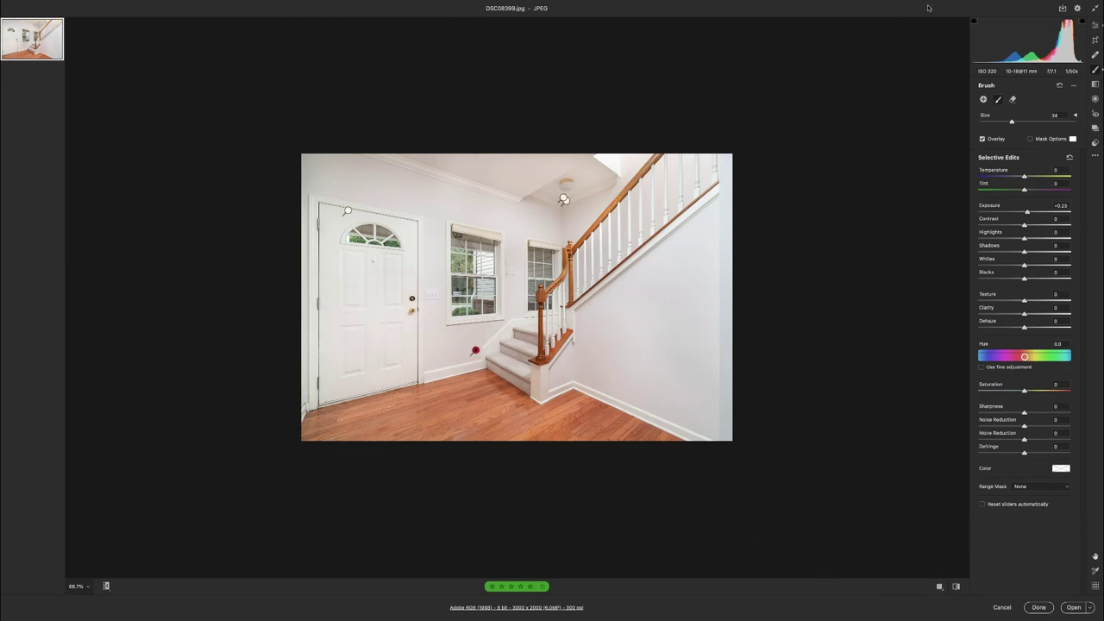
- Raise the whole photo's Basic Exposure to +0.20
{"action": "left_click", "coordinate": [1095, 24]}
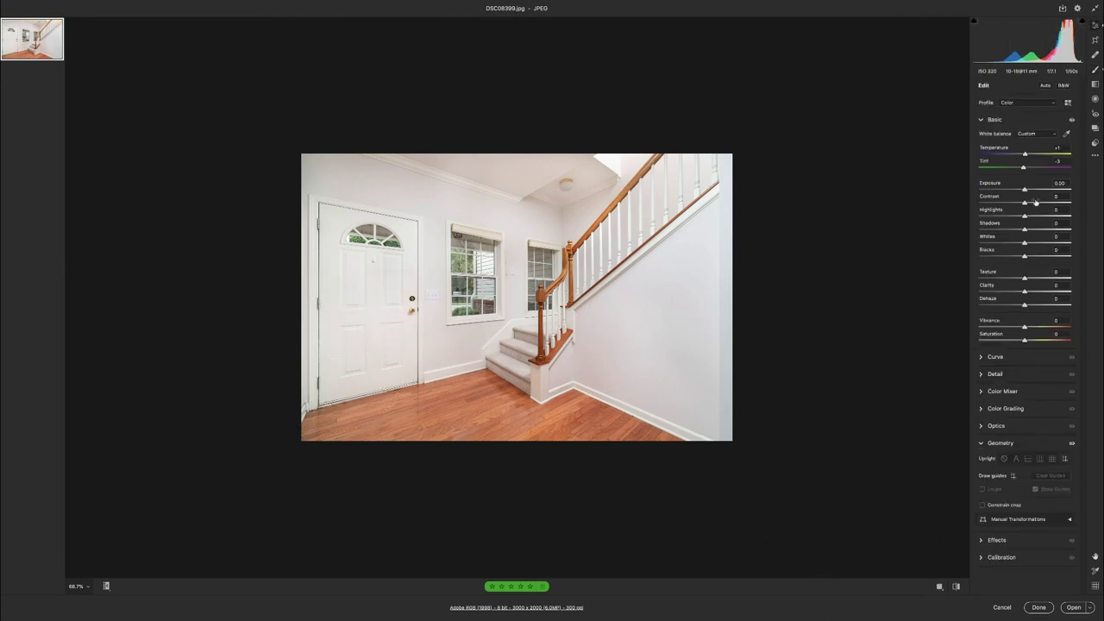
{"action": "left_click_drag", "start_coordinate": [1025, 189], "coordinate": [1026, 191]}
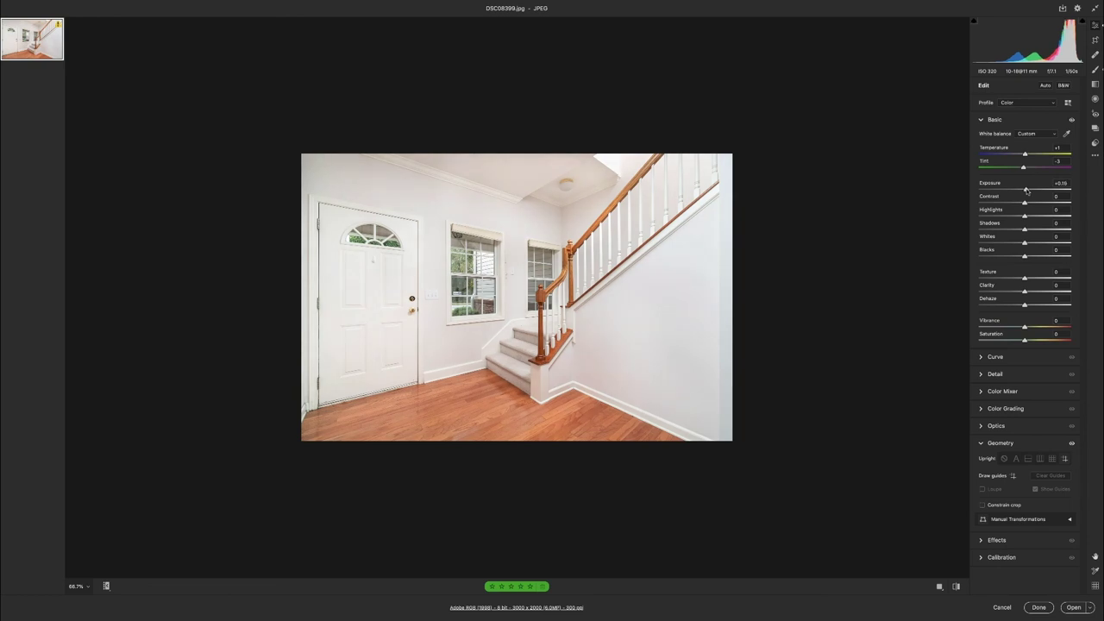
{"action": "key", "text": "Up"}
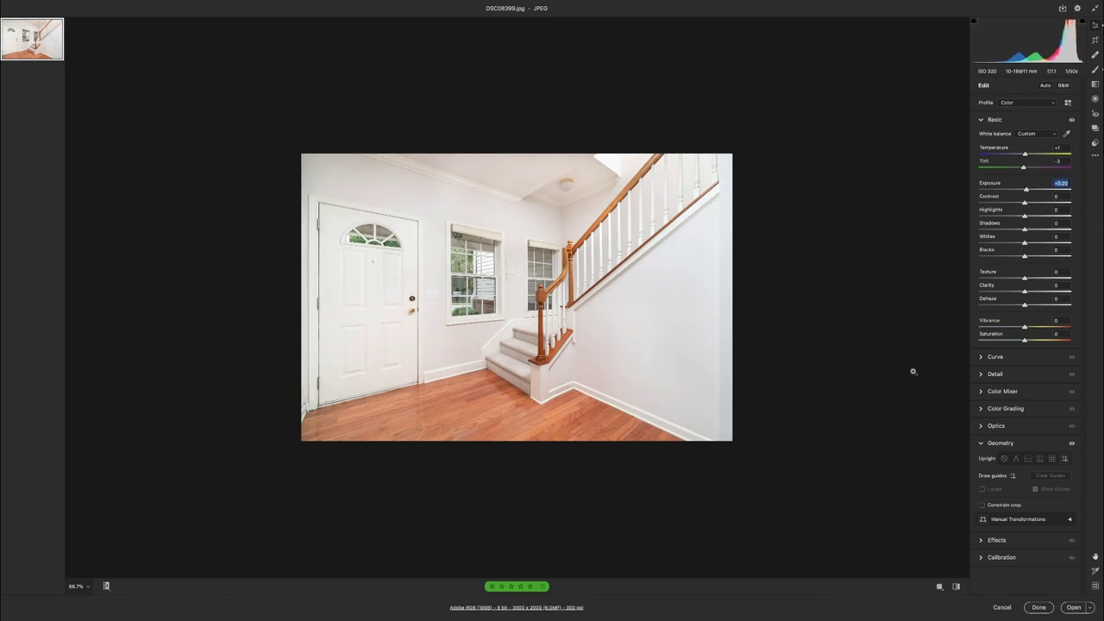